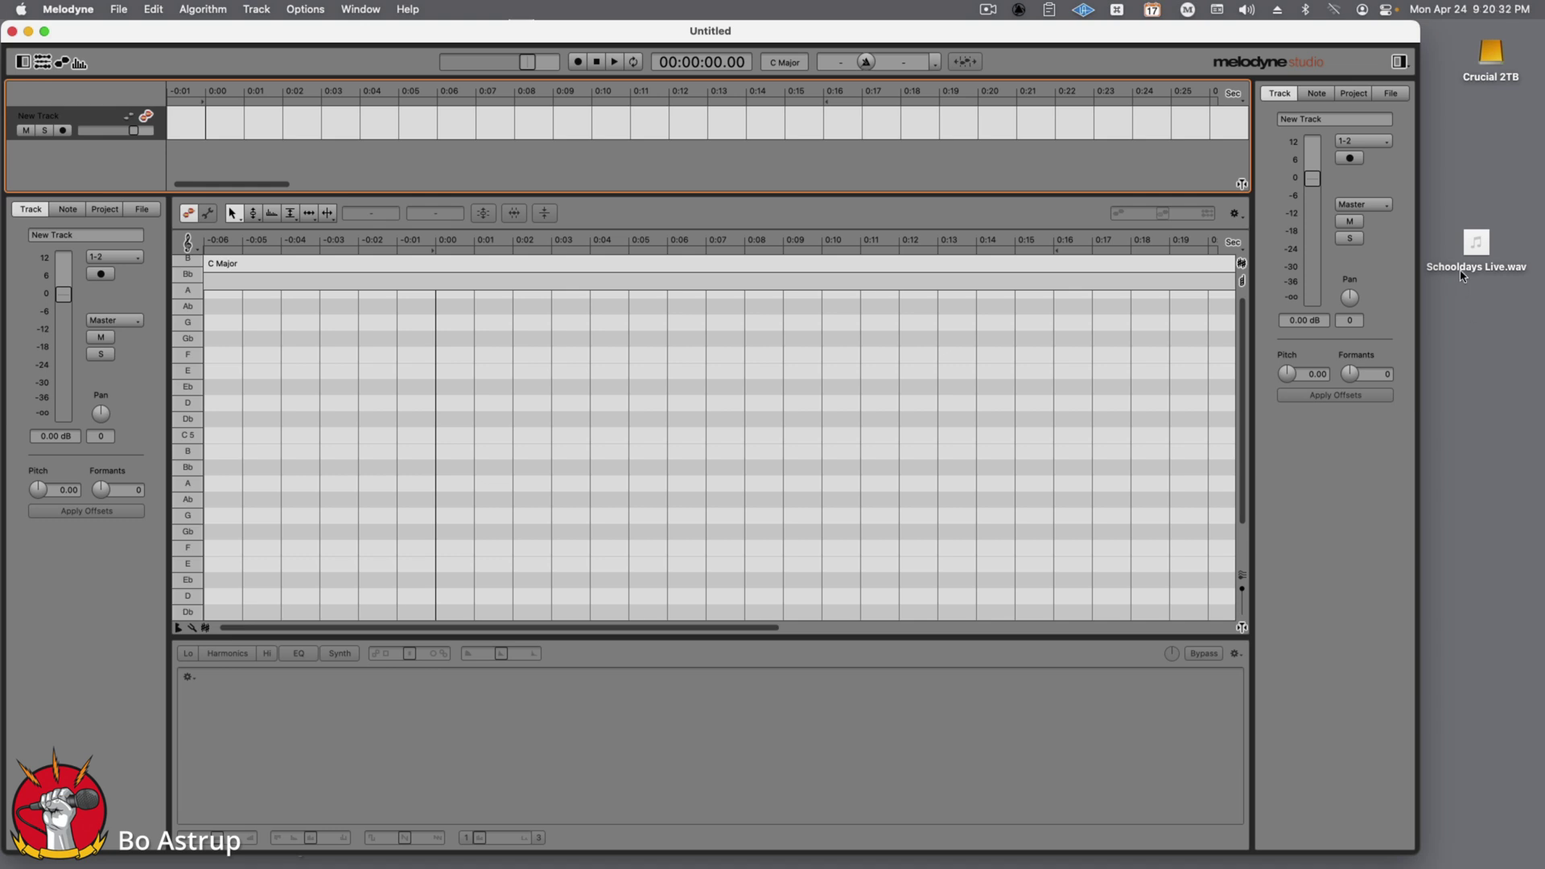
# Step: Drag Schooldays Live.wav from the desktop into Melodyne for note, chord and tempo detection
pyautogui.moveTo(1472, 267); pyautogui.dragTo(217, 125)
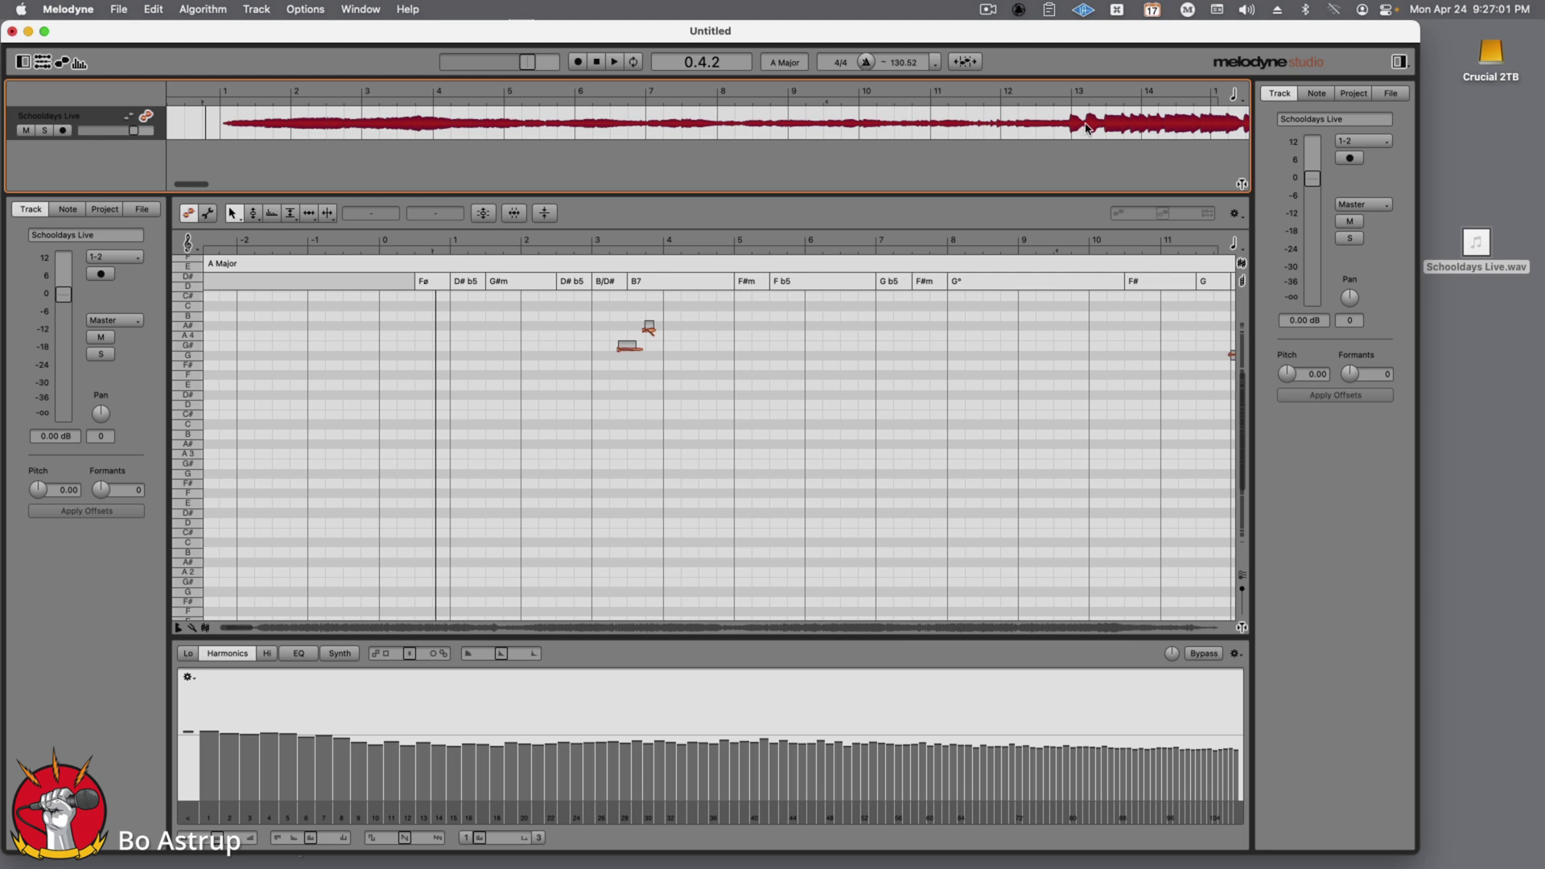
pyautogui.scroll(5, 191, 185)
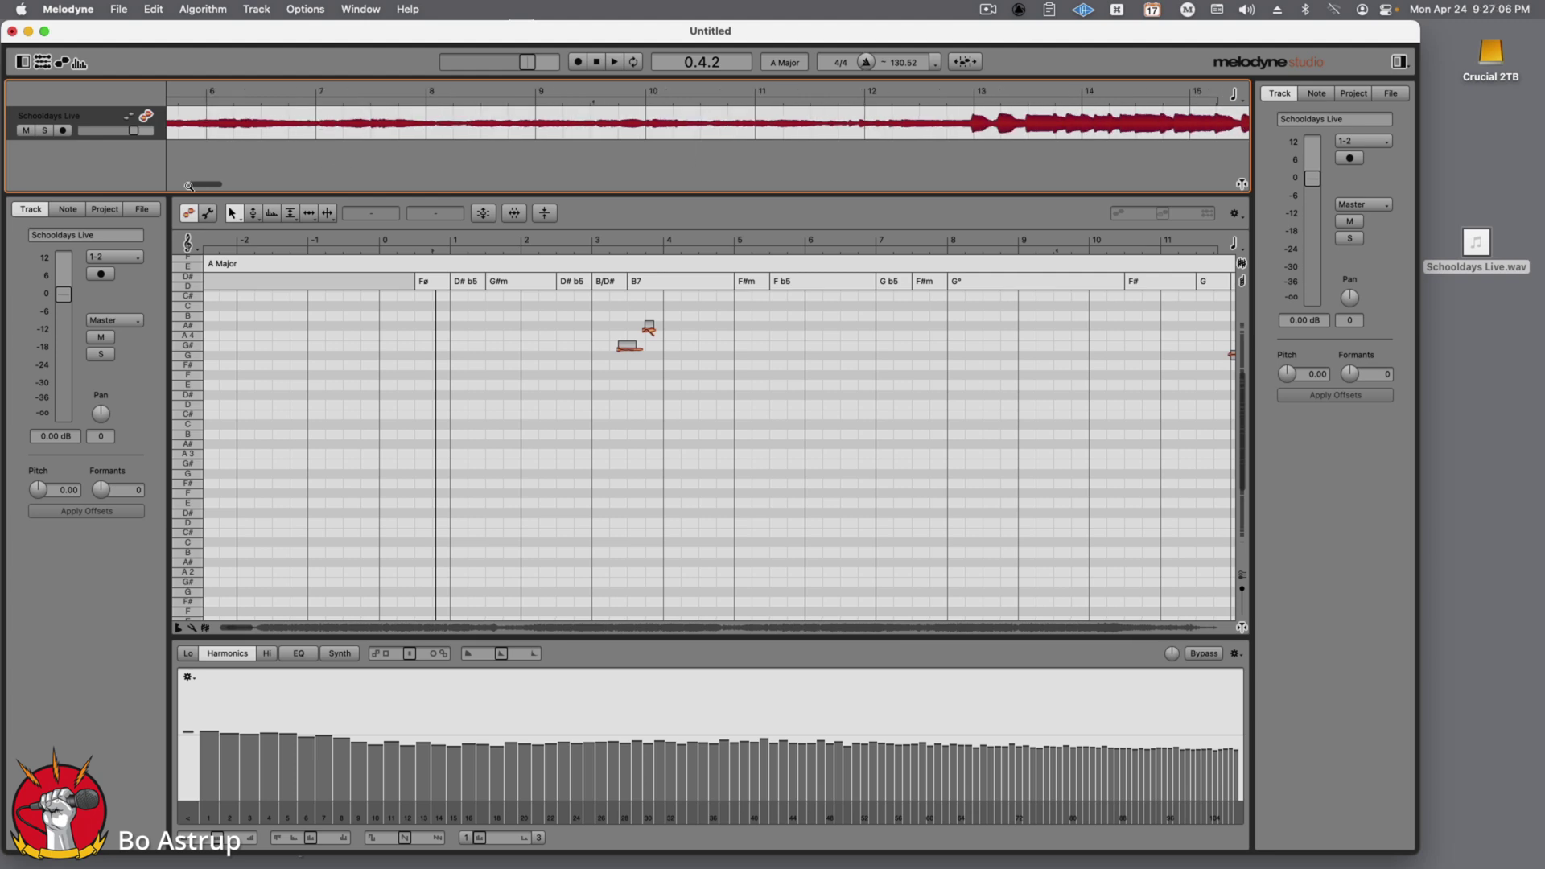
pyautogui.scroll(2, 192, 185)
pyautogui.scroll(2, 191, 185)
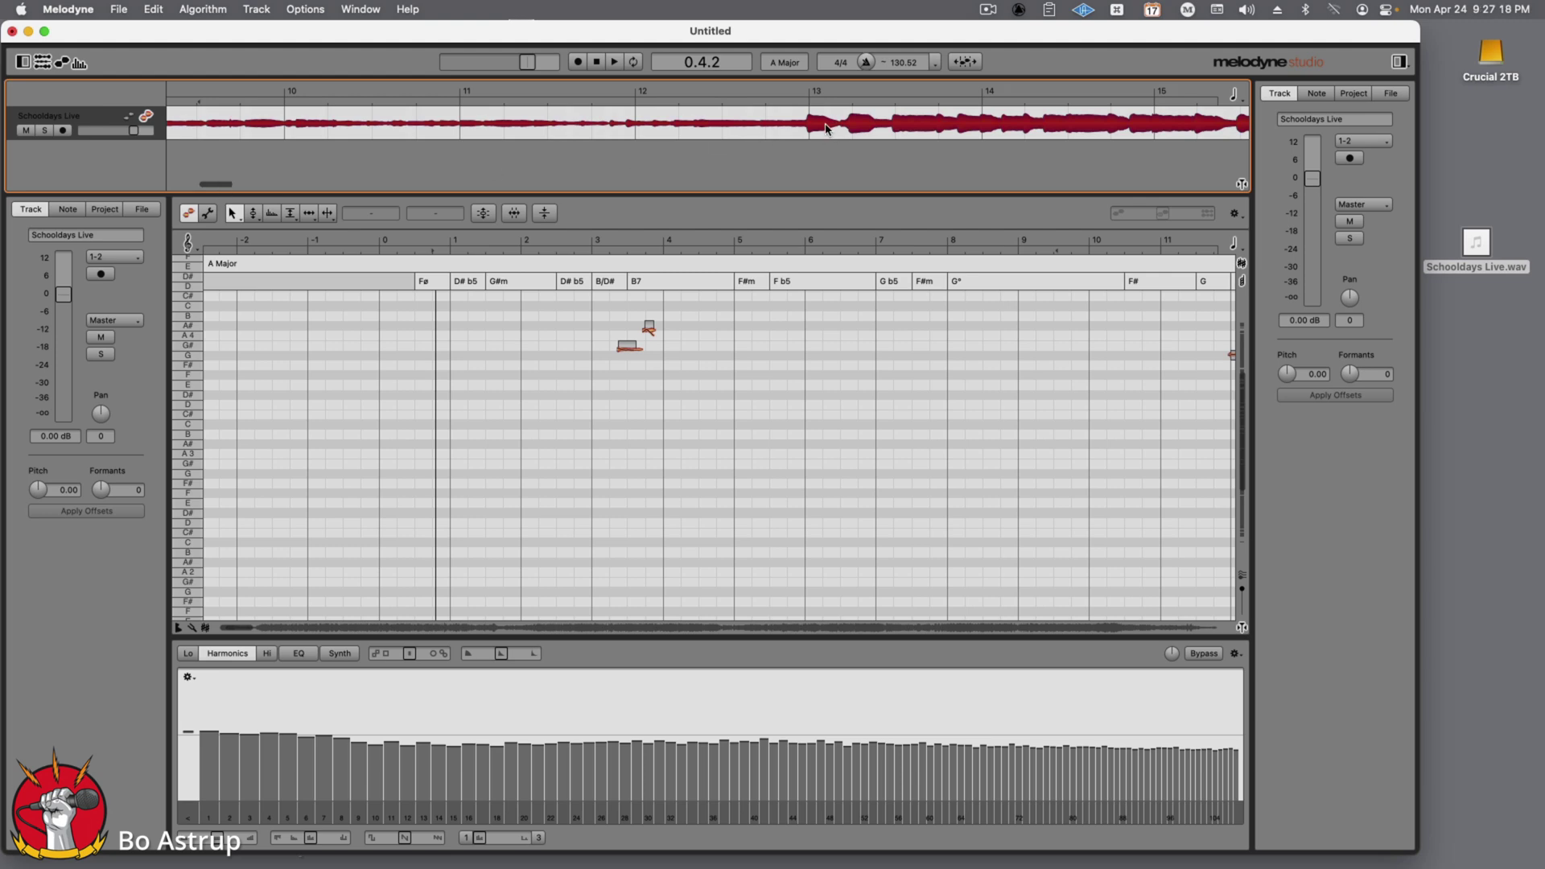
# Step: Deselect the track, audition the recording from bar 13, then stop playback
pyautogui.click(819, 152)
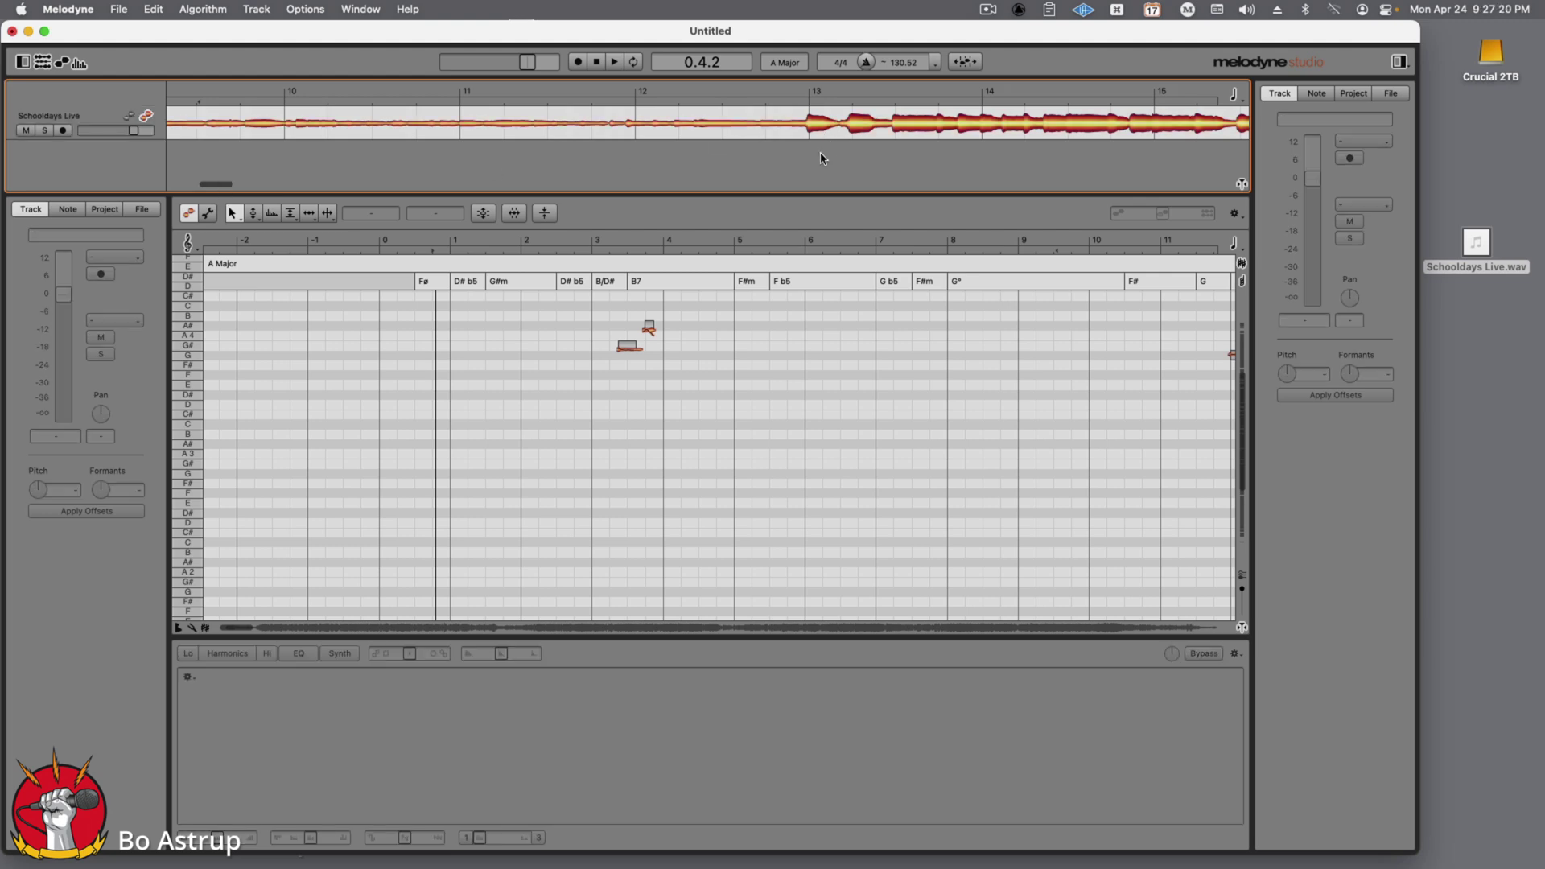
pyautogui.click(804, 94)
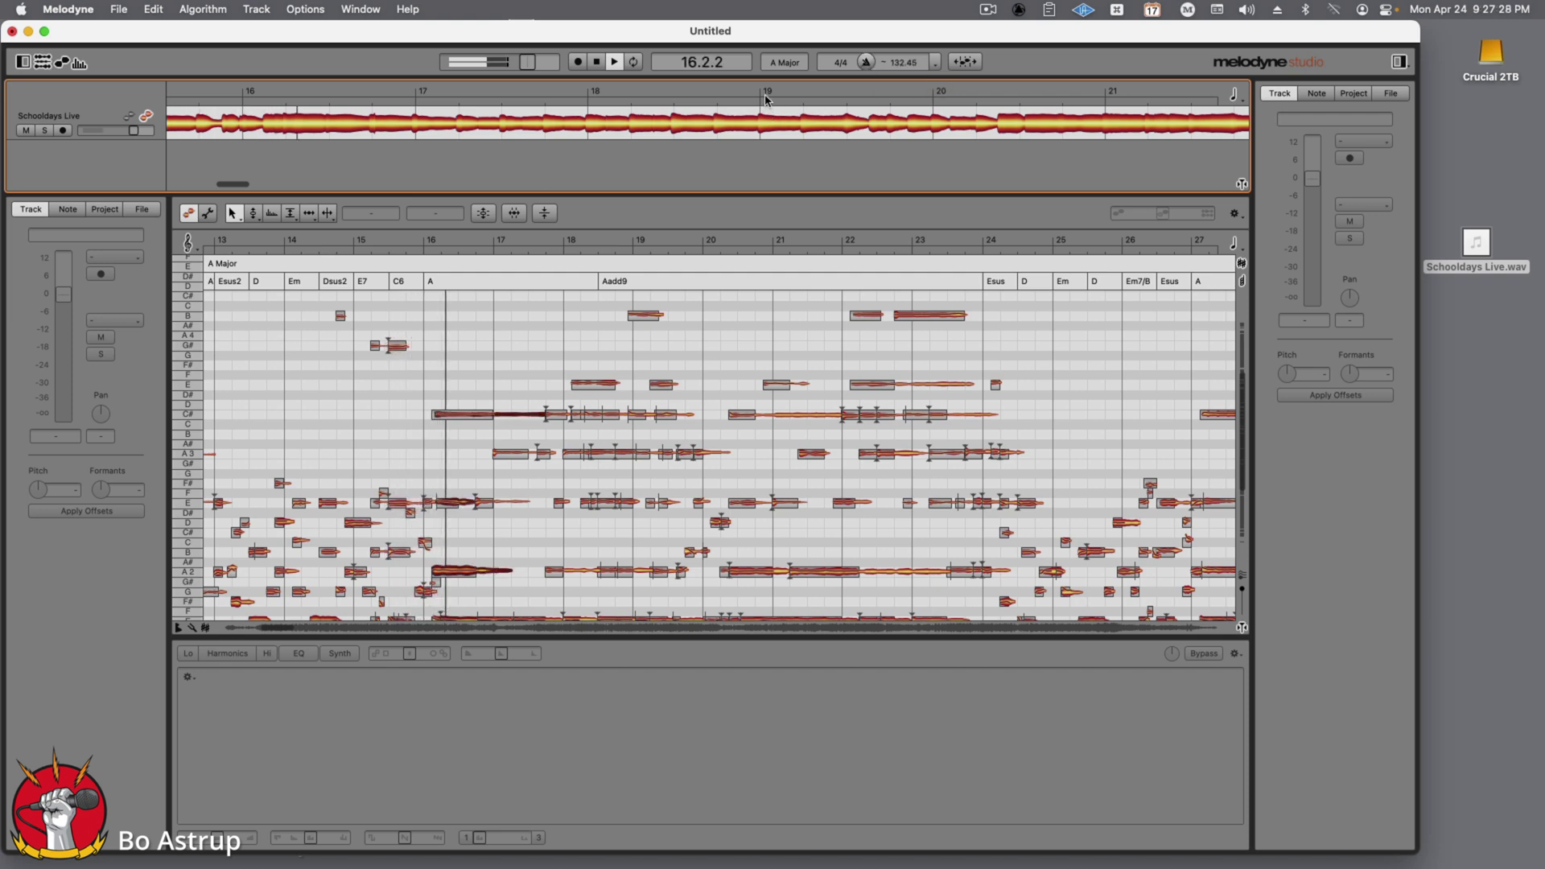
pyautogui.click(595, 63)
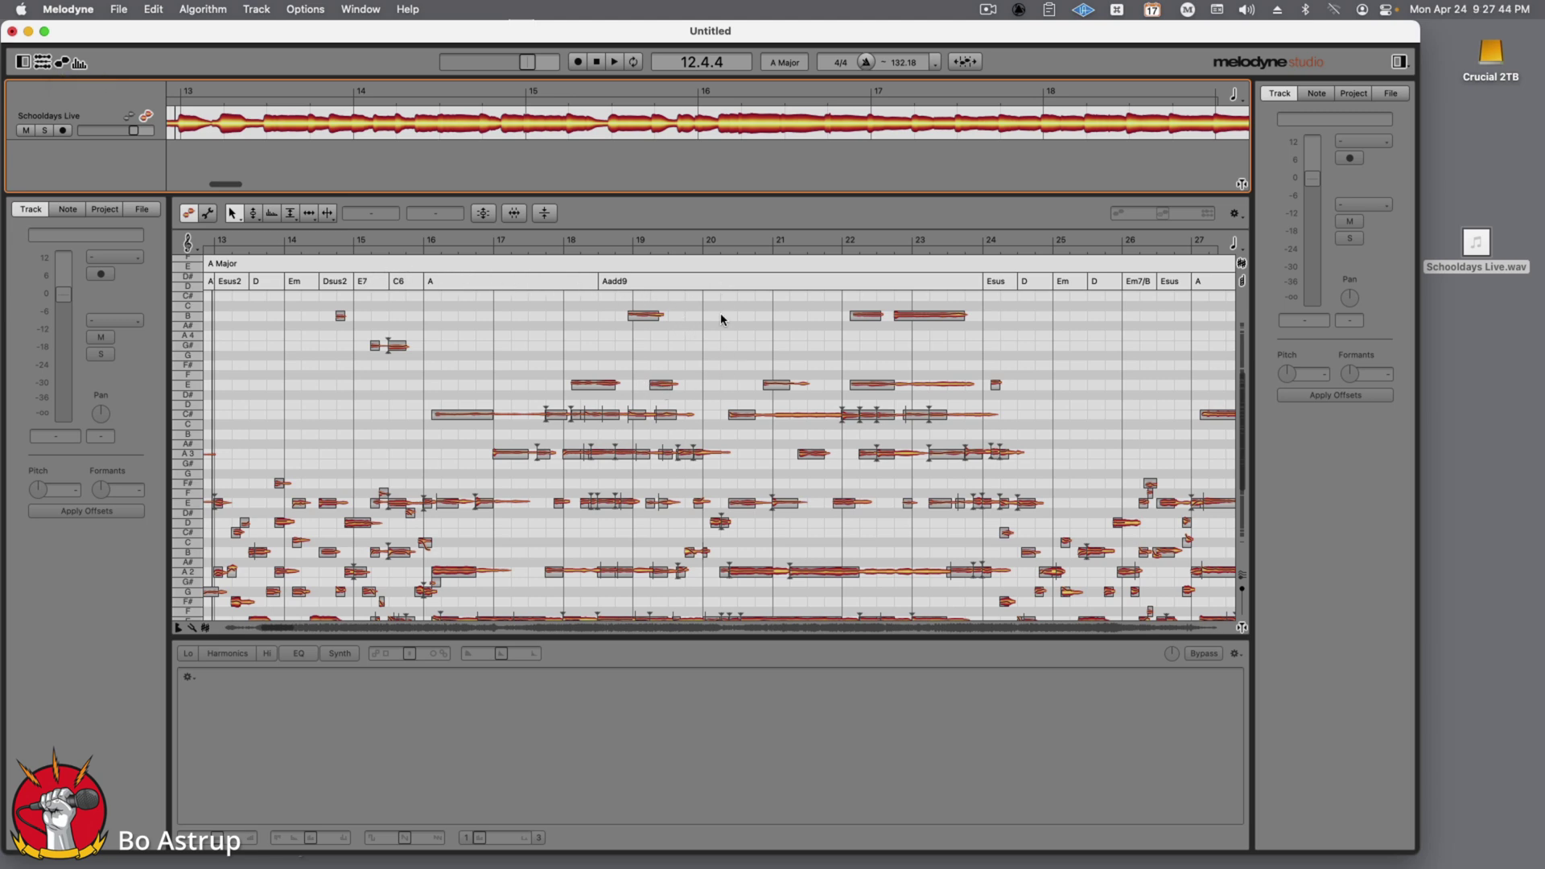
# Step: Export a Tempo Map over the Entire Length as 'Schooldays Tempo map' to the Desktop
pyautogui.click(119, 9)
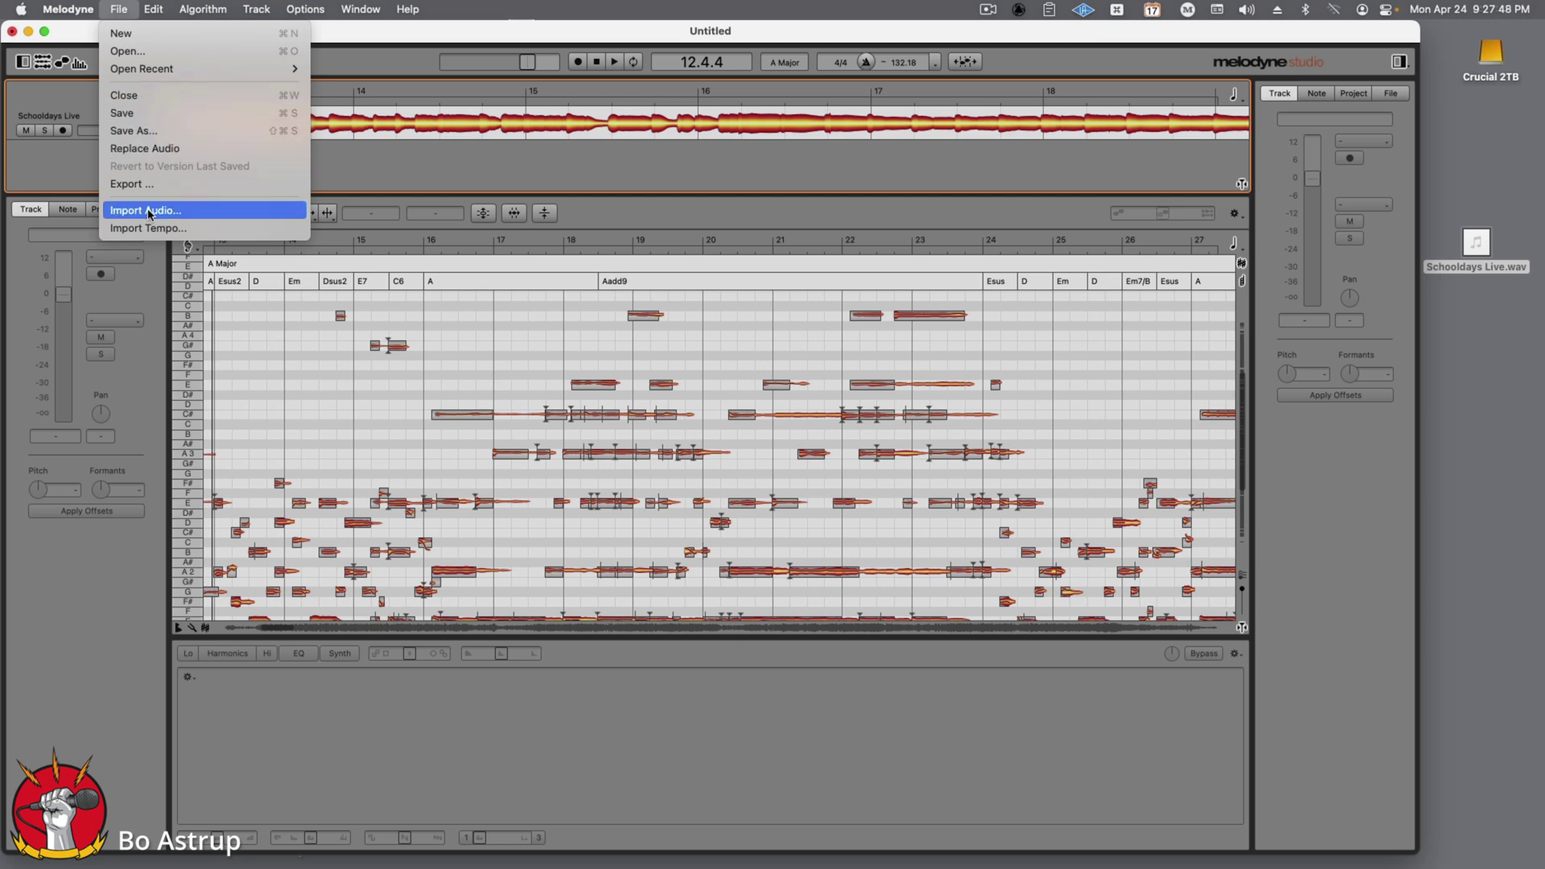
pyautogui.click(133, 185)
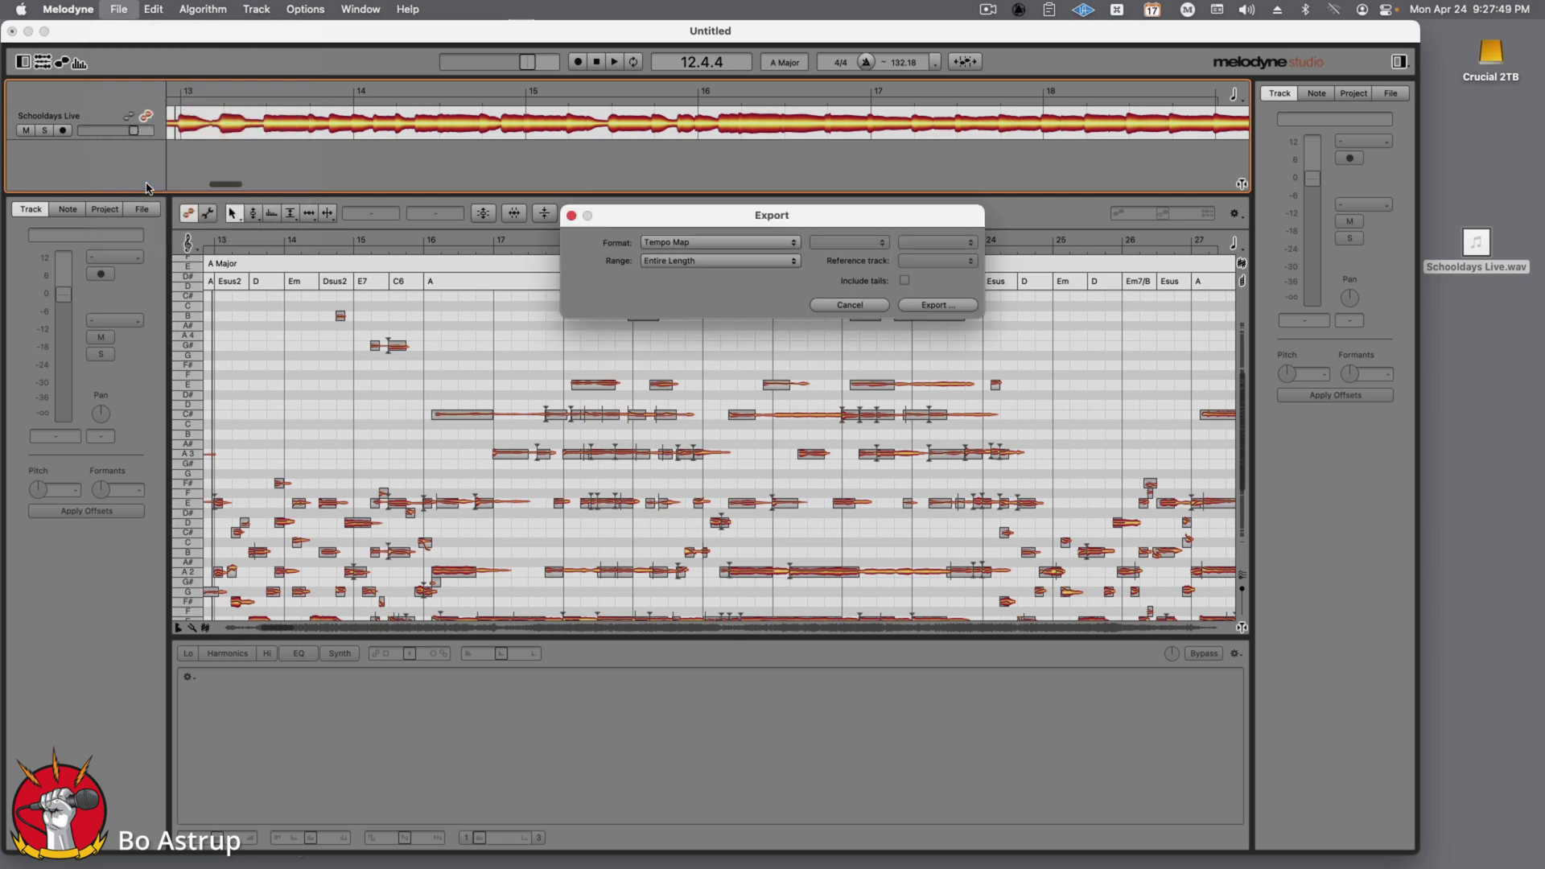
pyautogui.click(663, 260)
pyautogui.click(713, 250)
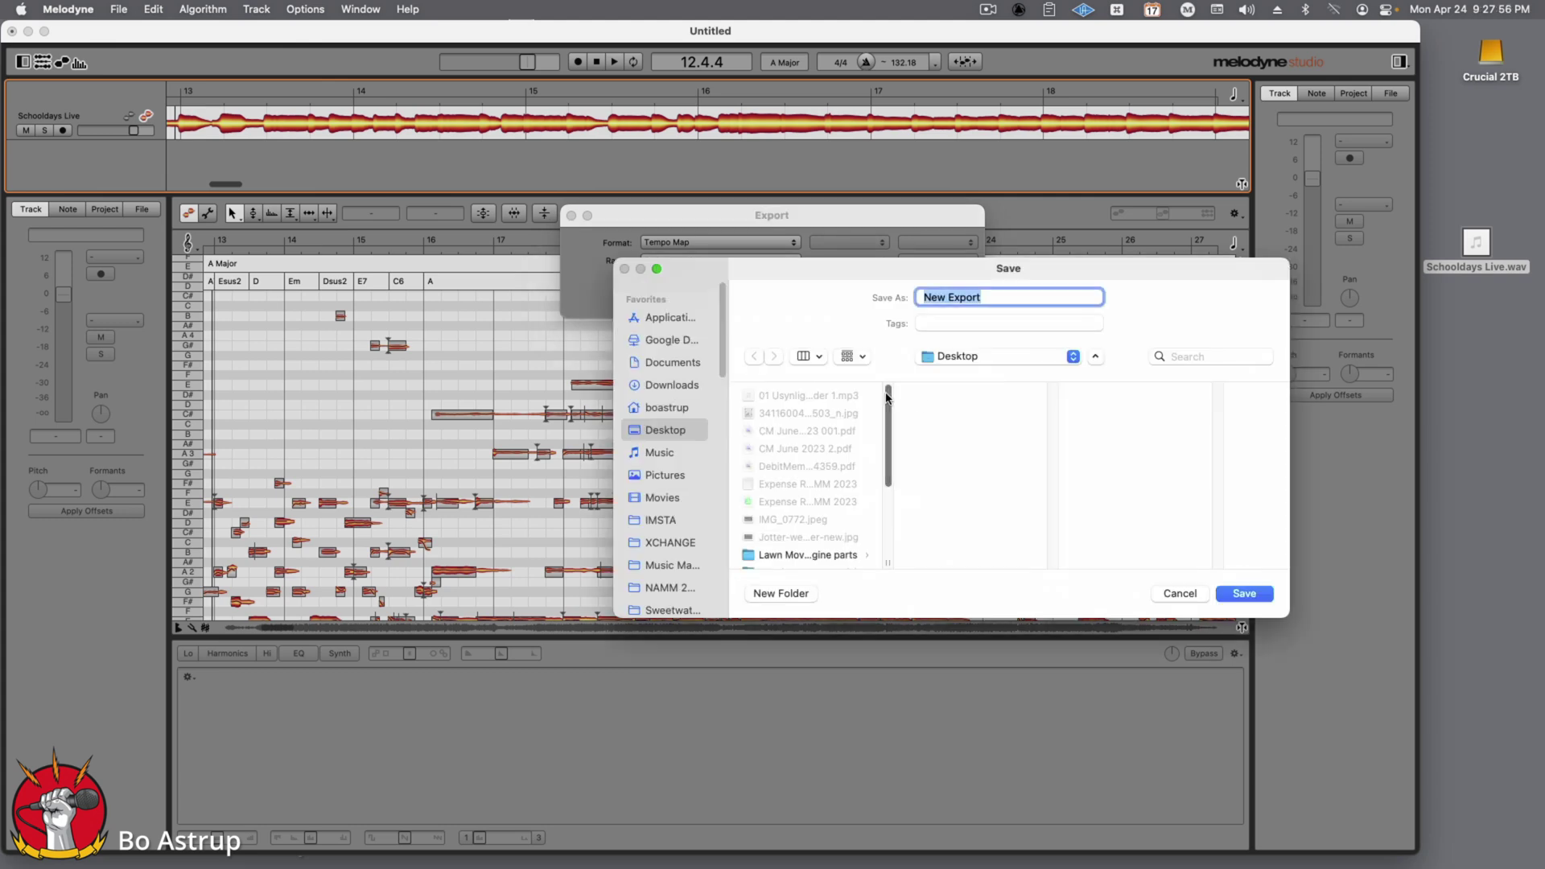
pyautogui.write('Schooldays T')
pyautogui.write('e')
pyautogui.write('mpo map')
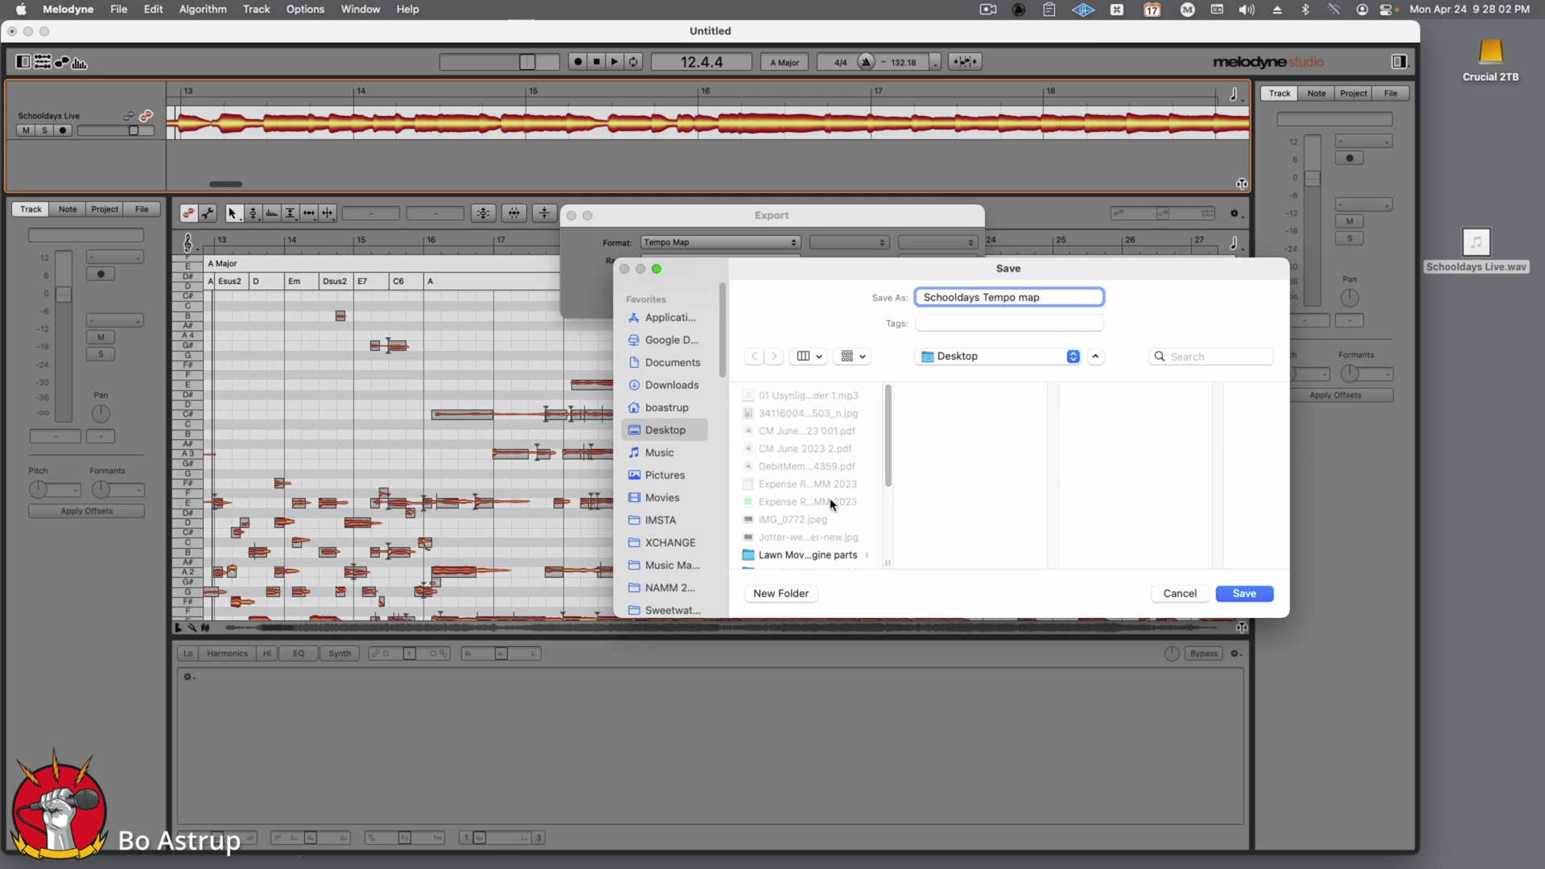
pyautogui.click(1258, 597)
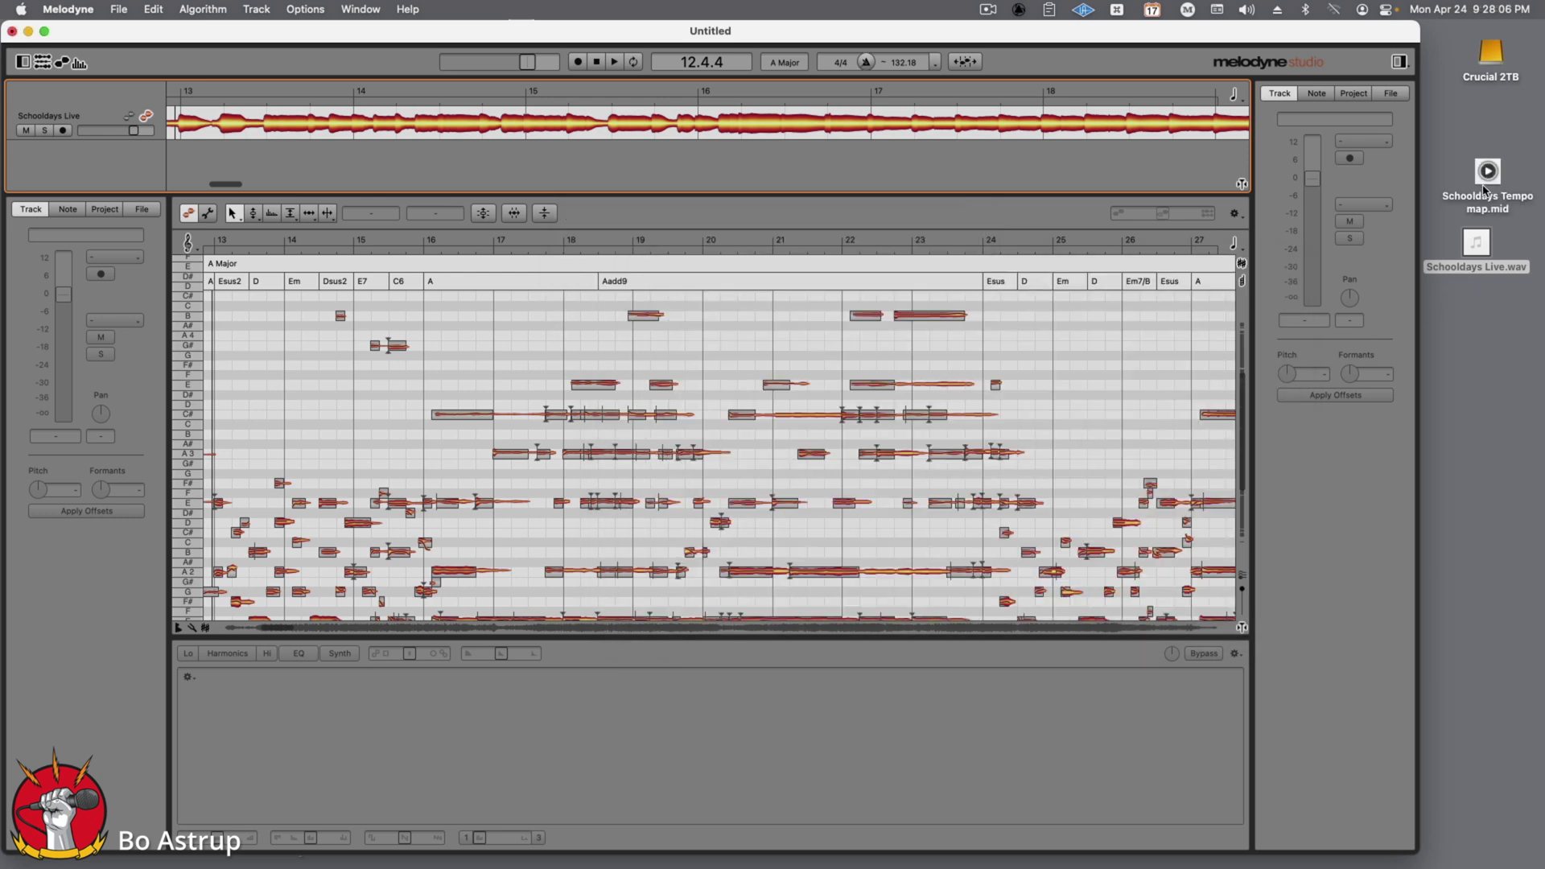
# Step: Check the new tempo map file on the desktop, then quit Melodyne discarding the project
pyautogui.click(1484, 172)
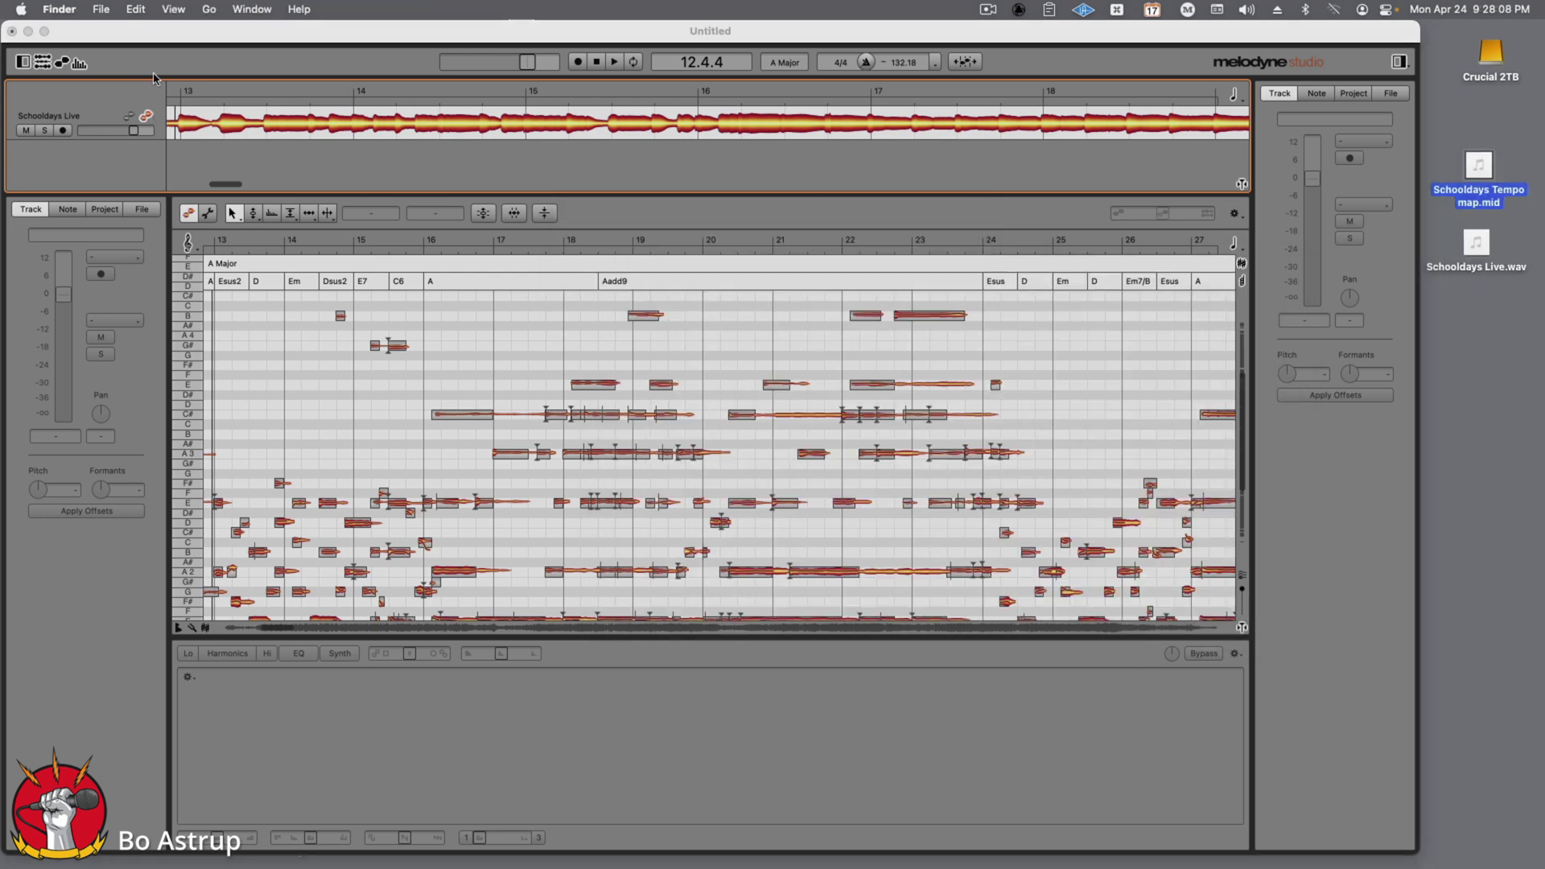
pyautogui.click(171, 51)
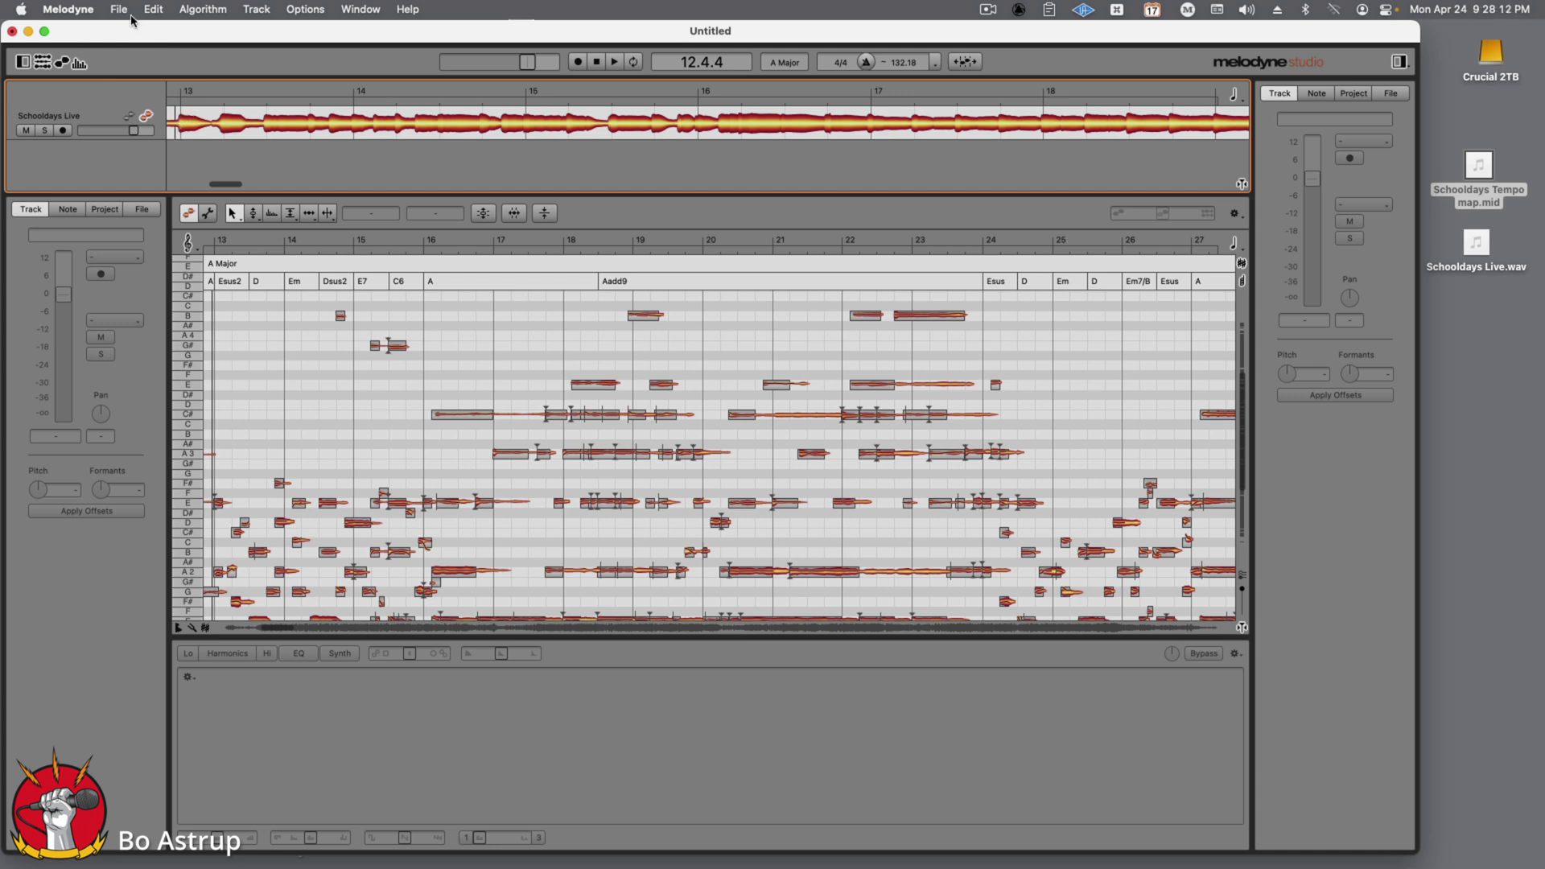
pyautogui.click(87, 12)
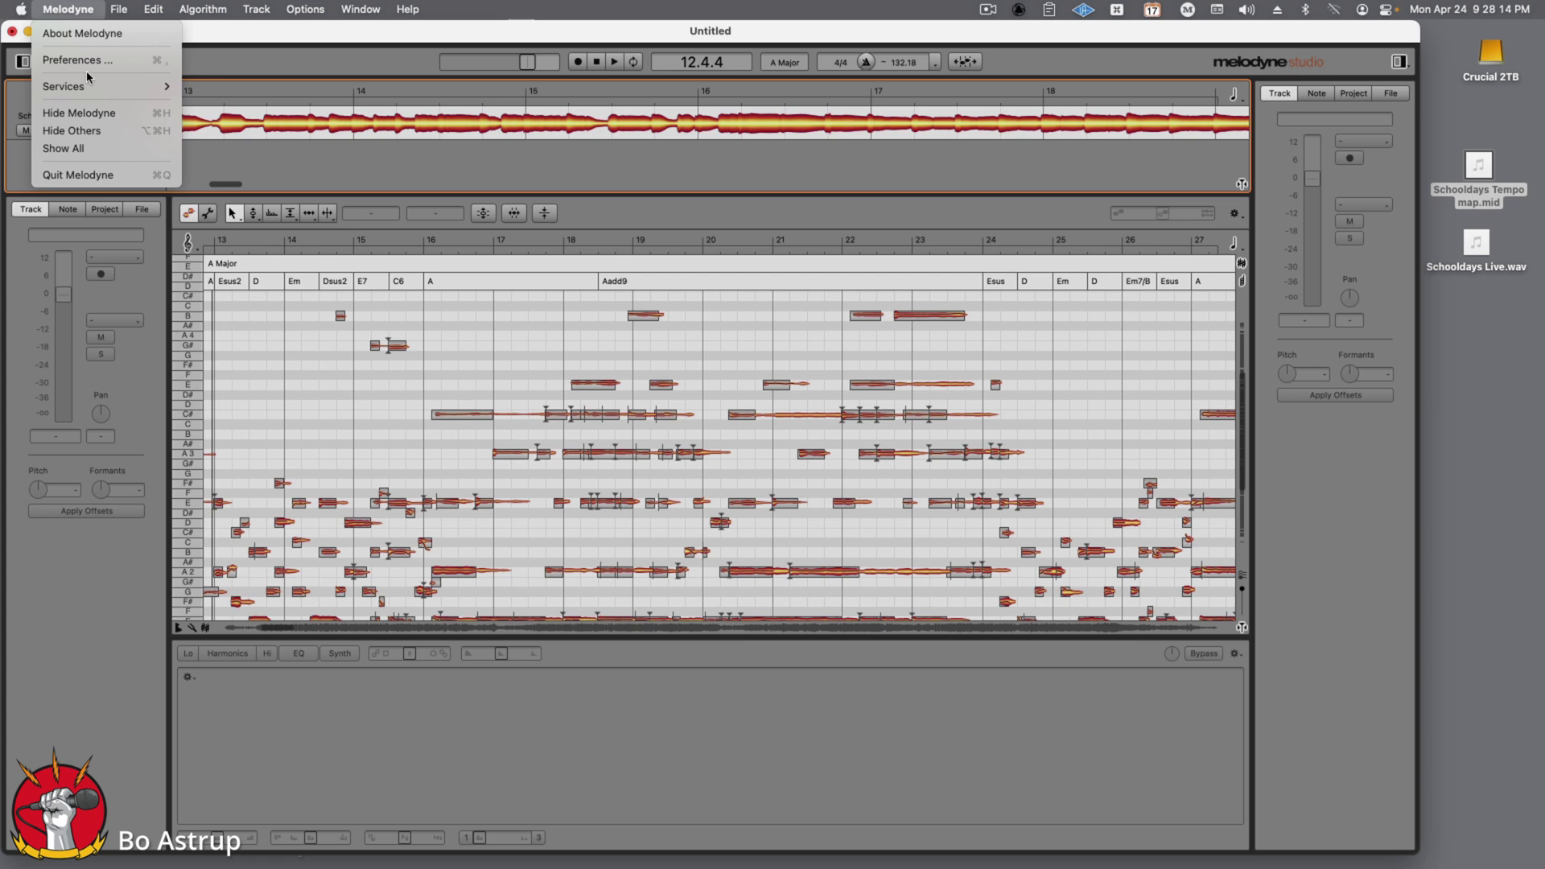
pyautogui.click(108, 174)
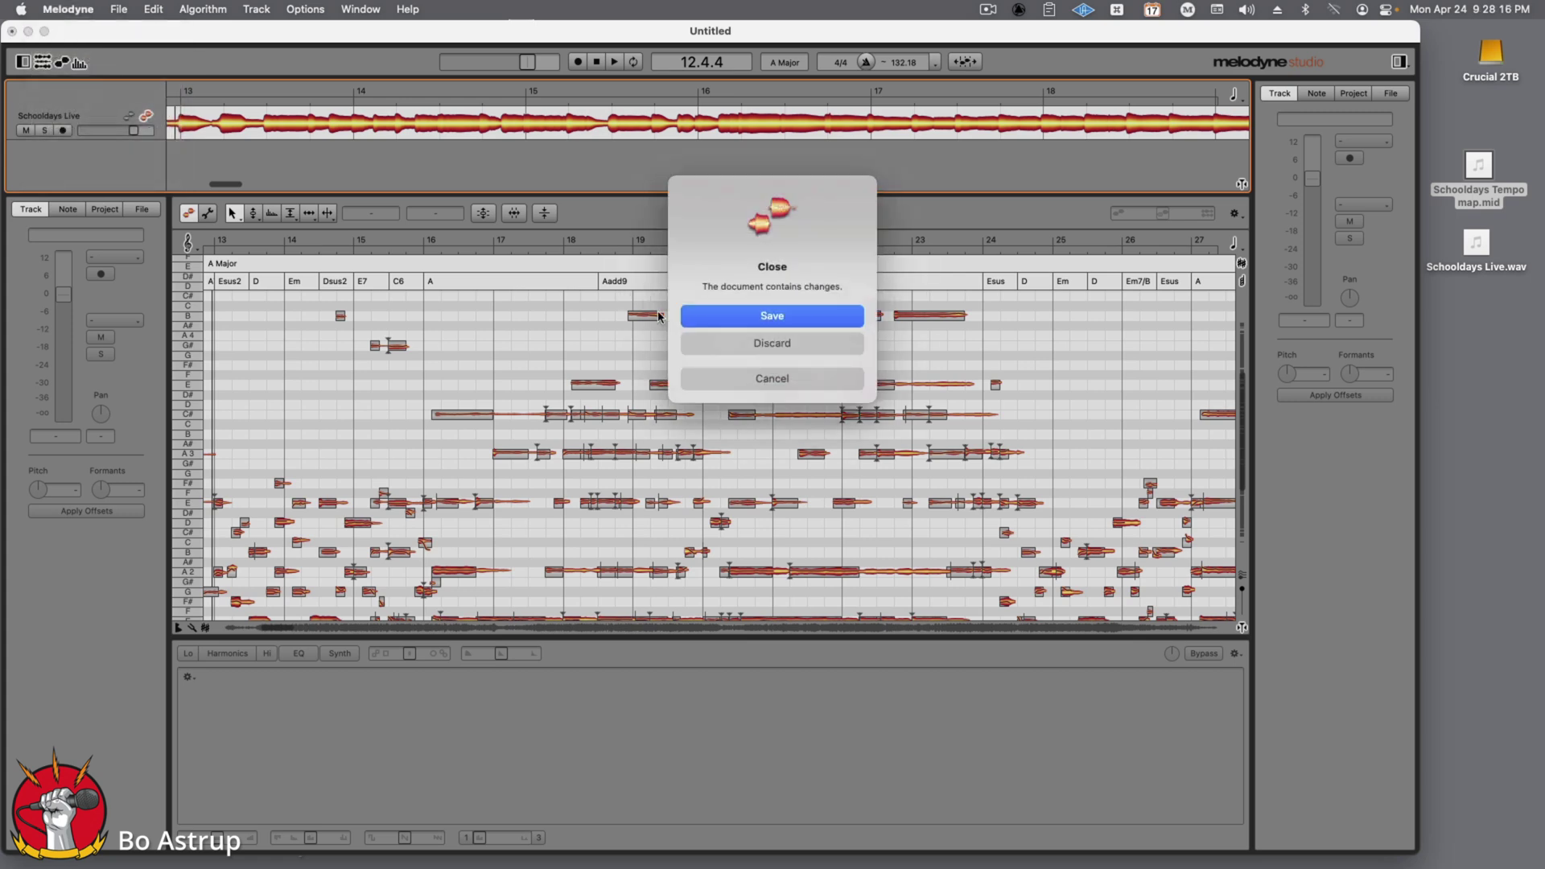
pyautogui.click(761, 341)
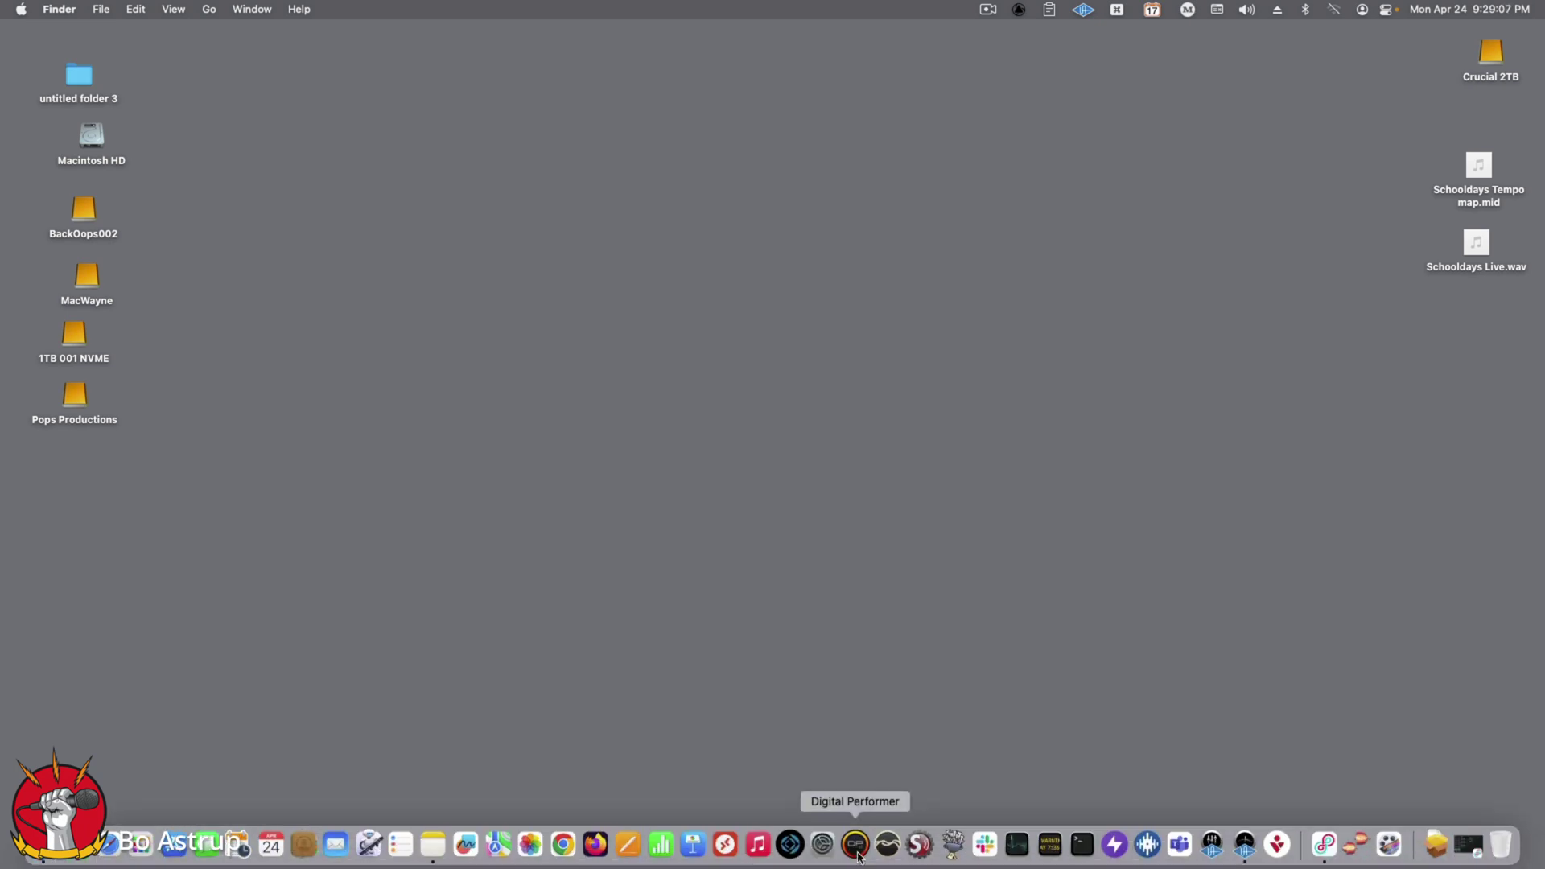
# Step: Launch Digital Performer and create a new project named SD on the Desktop
pyautogui.click(852, 839)
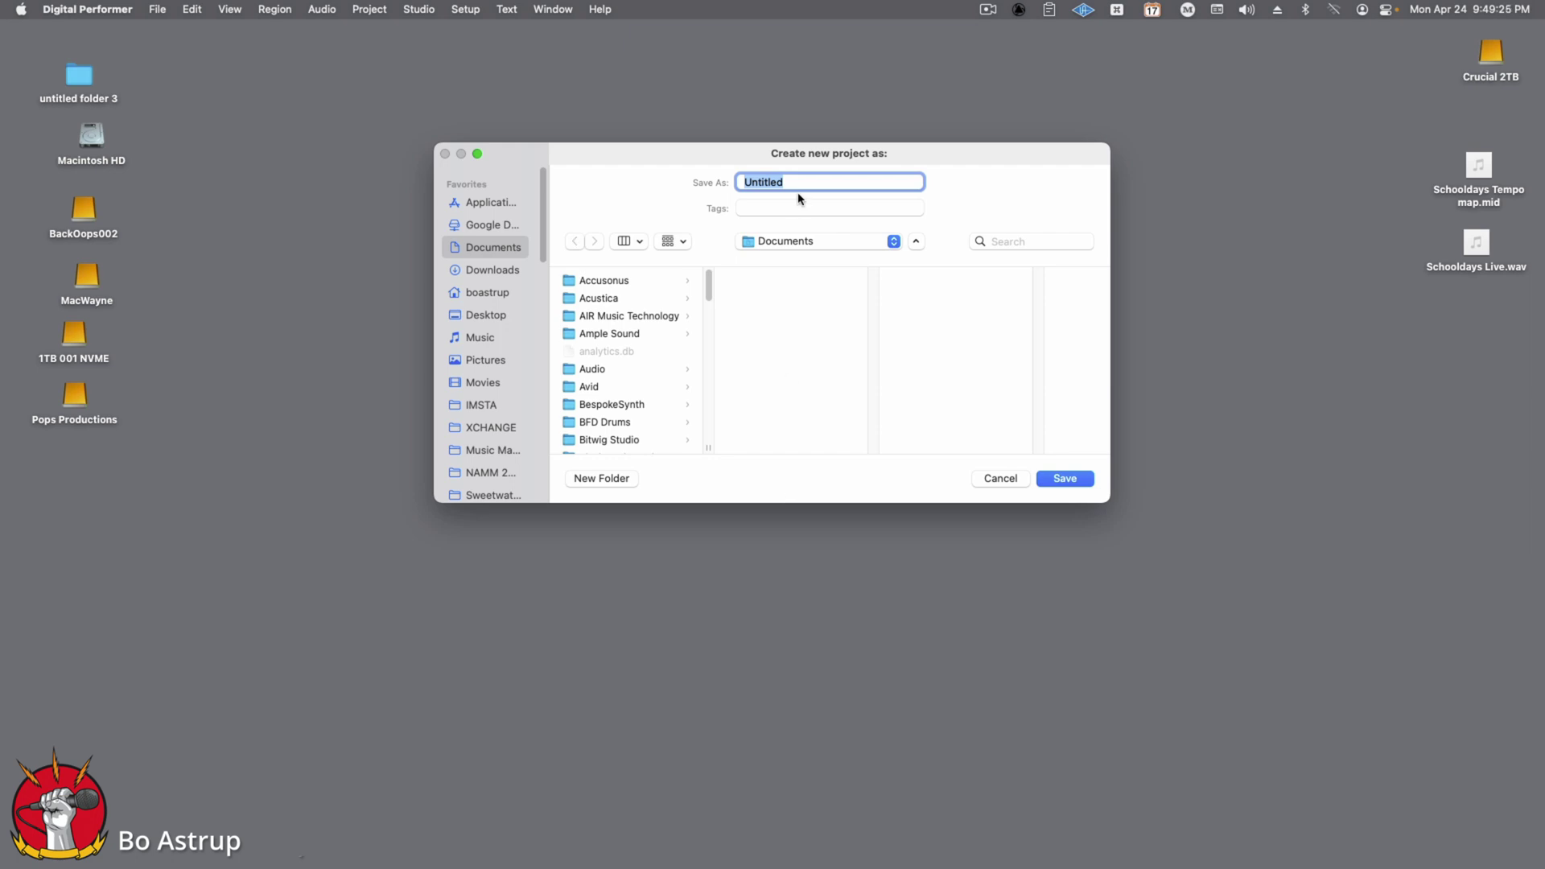
pyautogui.click(485, 314)
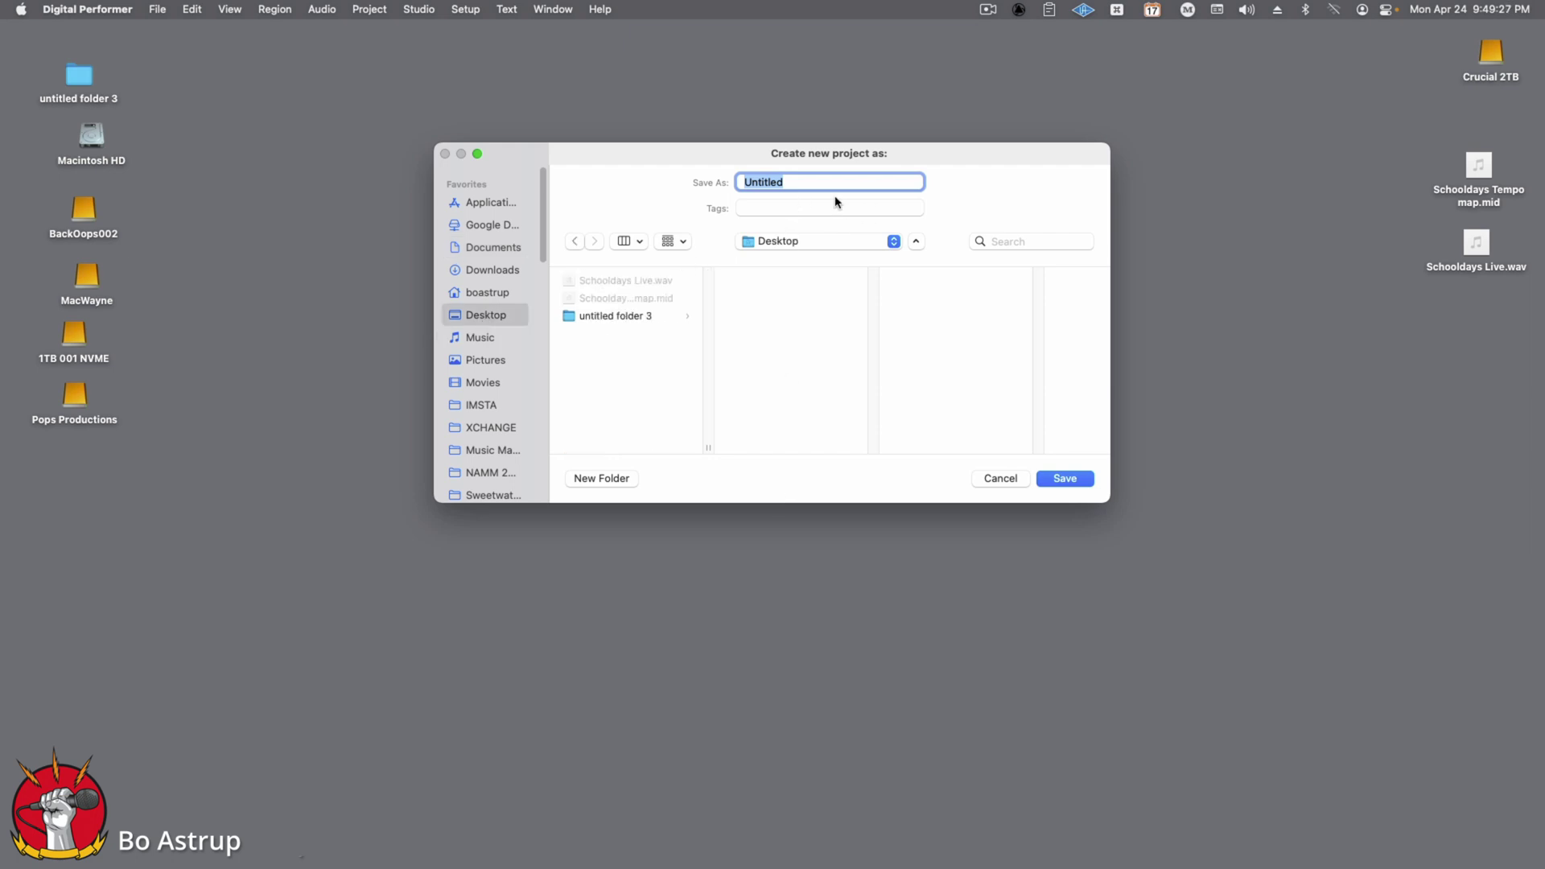
pyautogui.doubleClick(818, 182)
pyautogui.write('SD')
pyautogui.press('Return')
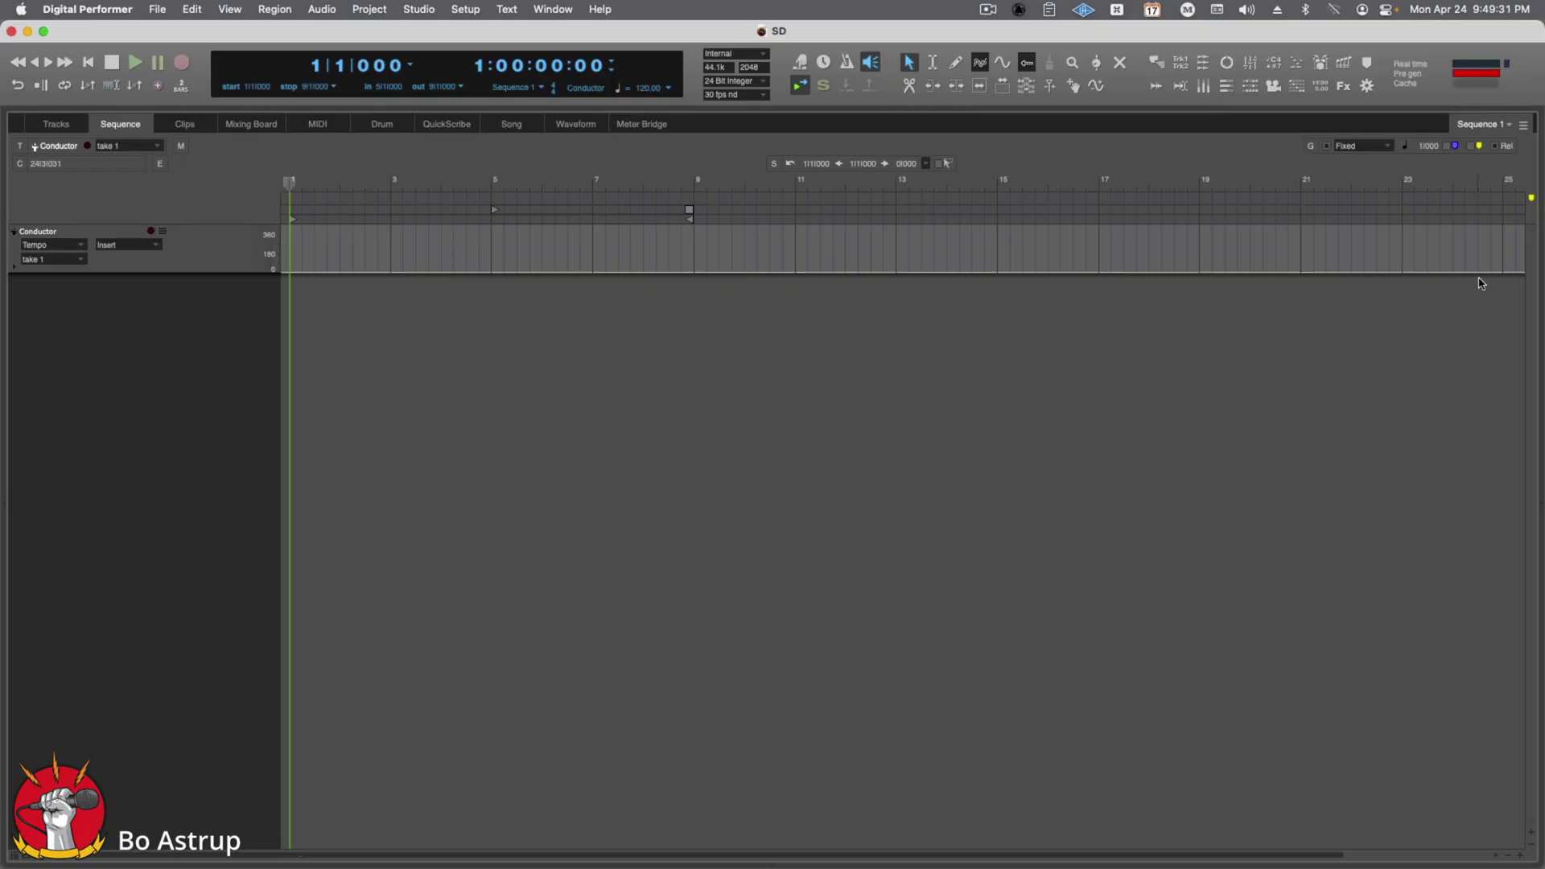
# Step: Drag Schooldays Tempo map from the desktop onto the Conductor track and merge it
pyautogui.moveTo(1539, 268); pyautogui.dragTo(1422, 269)
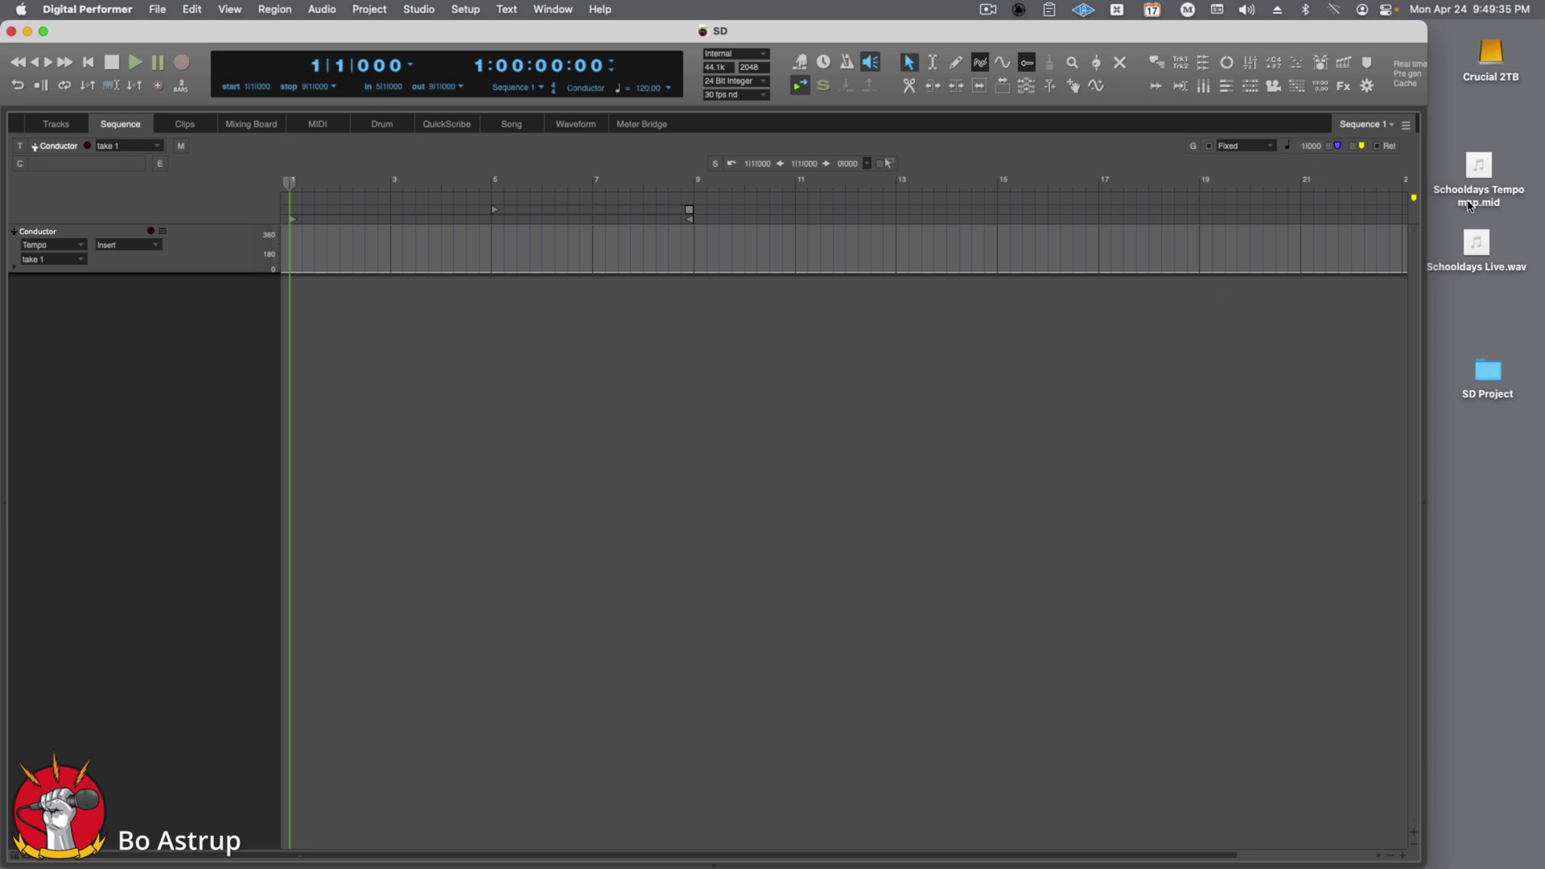
pyautogui.moveTo(1486, 181); pyautogui.dragTo(181, 251)
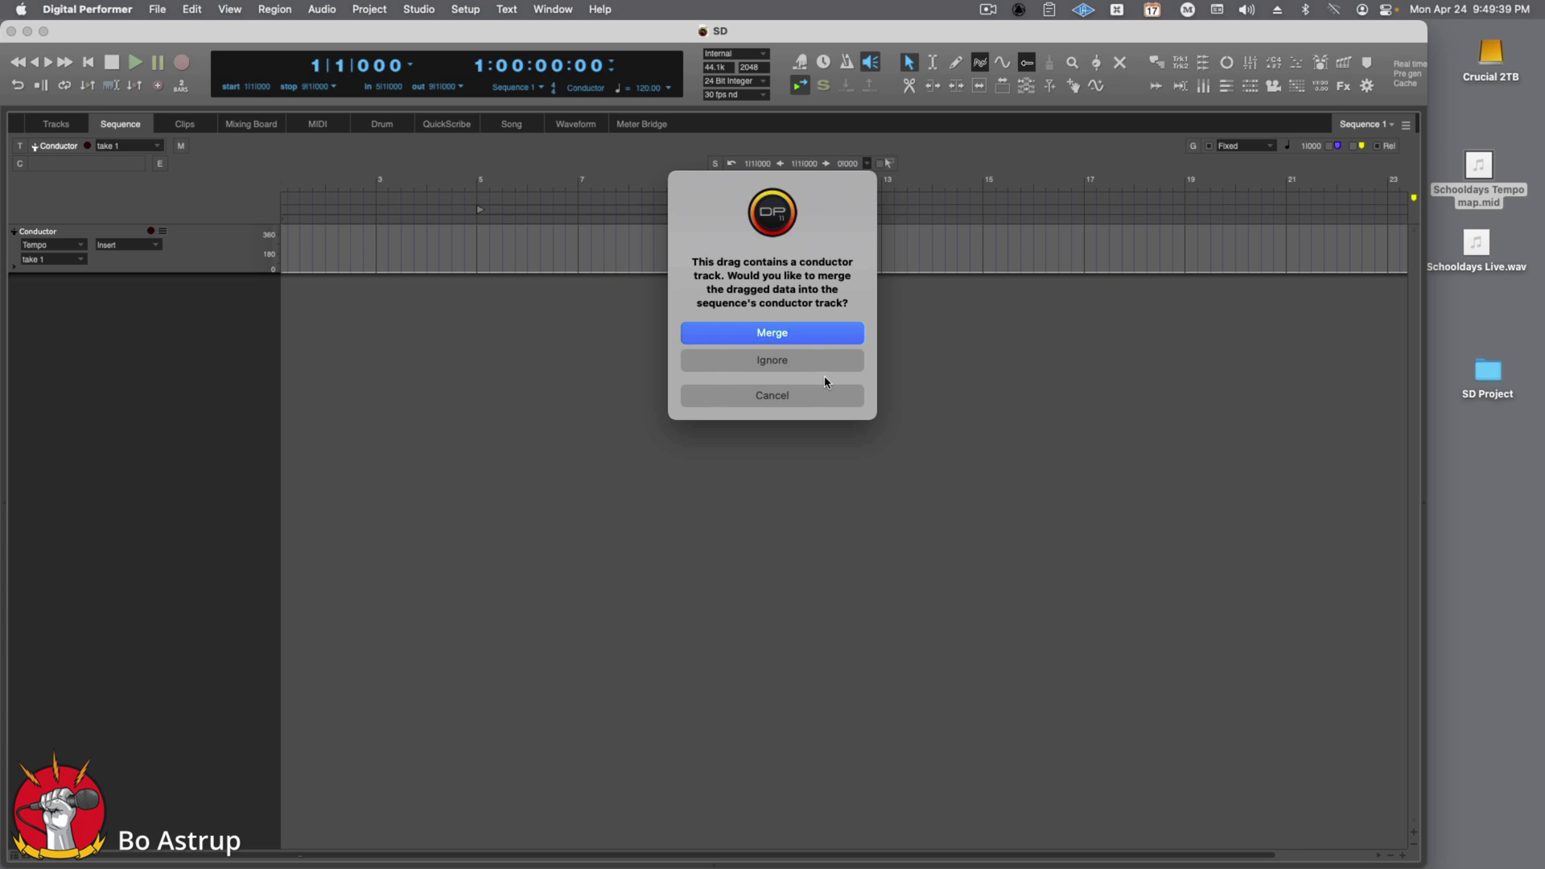
pyautogui.click(820, 333)
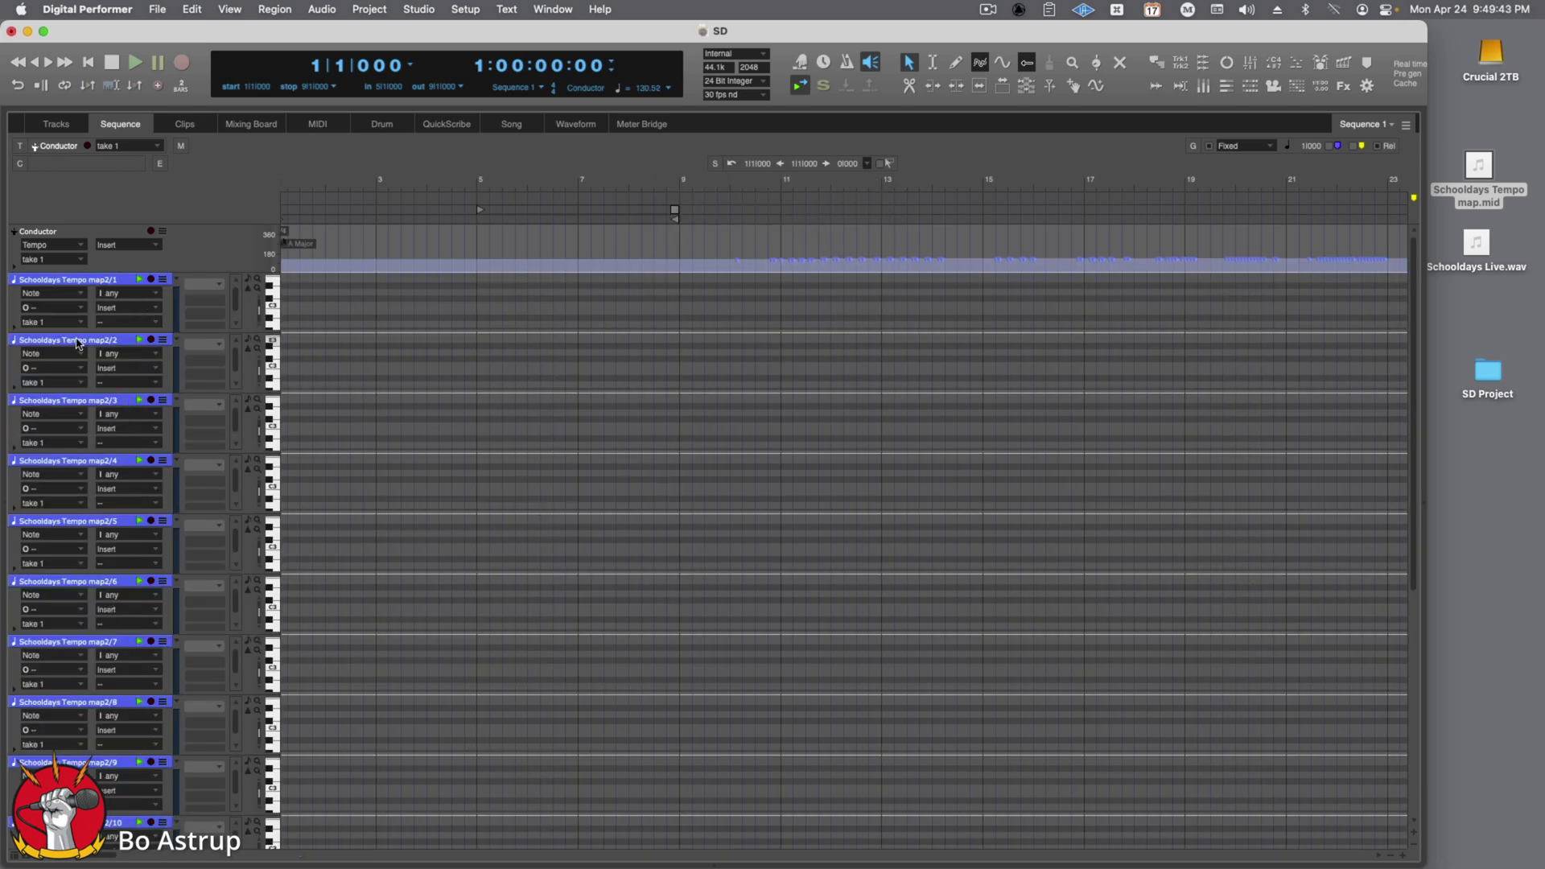
# Step: Delete the sixteen Schooldays Tempo map2 MIDI tracks in the Tracks overview and return to Sequence
pyautogui.click(60, 126)
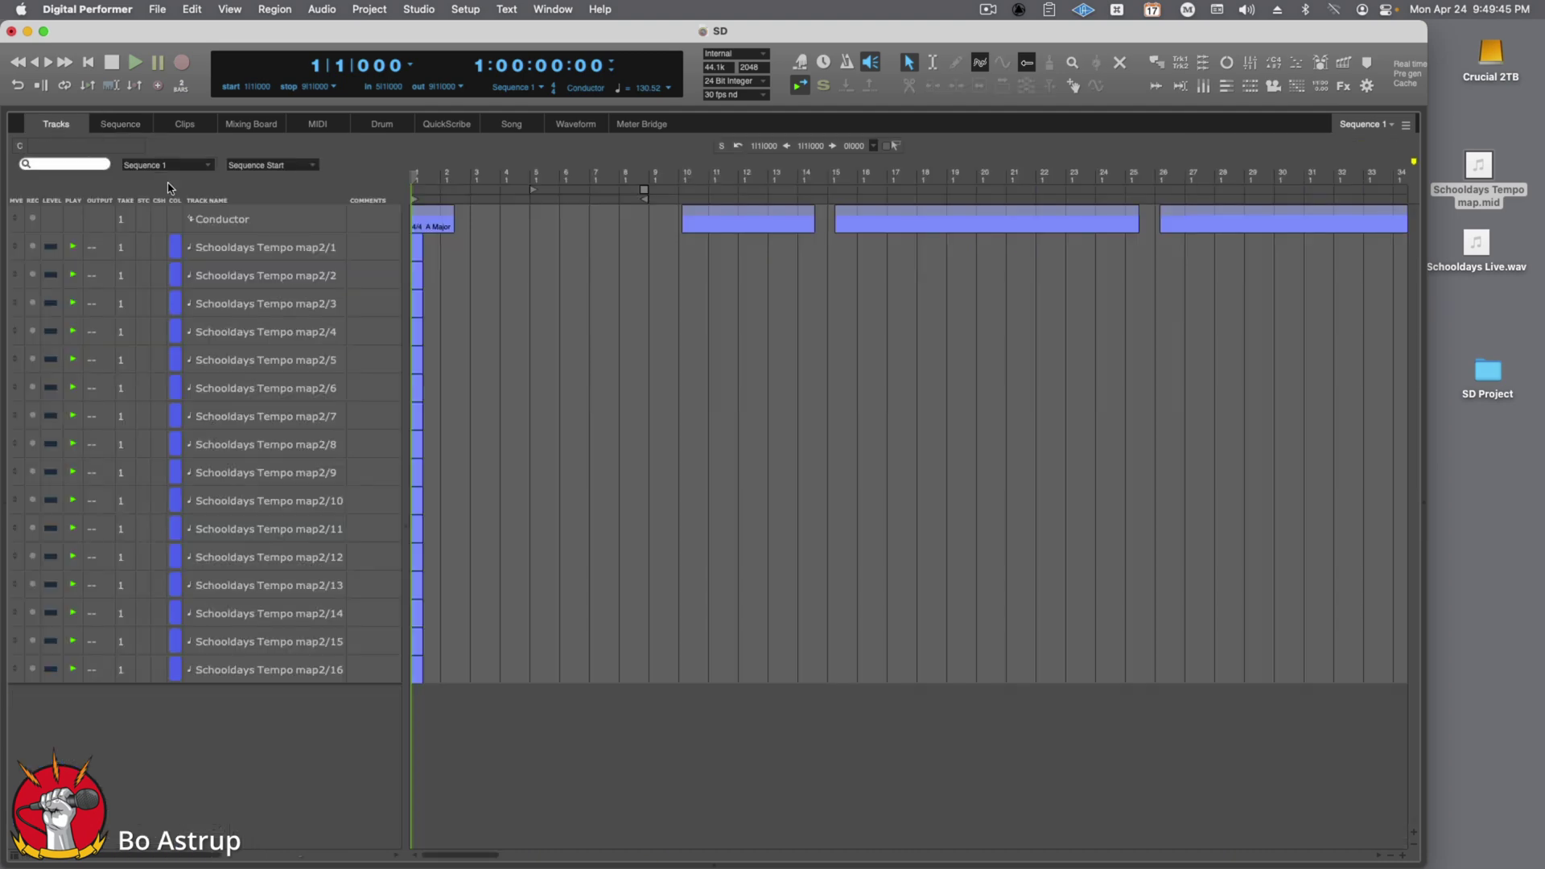
pyautogui.click(311, 254)
pyautogui.keyDown('shift'); pyautogui.click(278, 670); pyautogui.keyUp('shift')
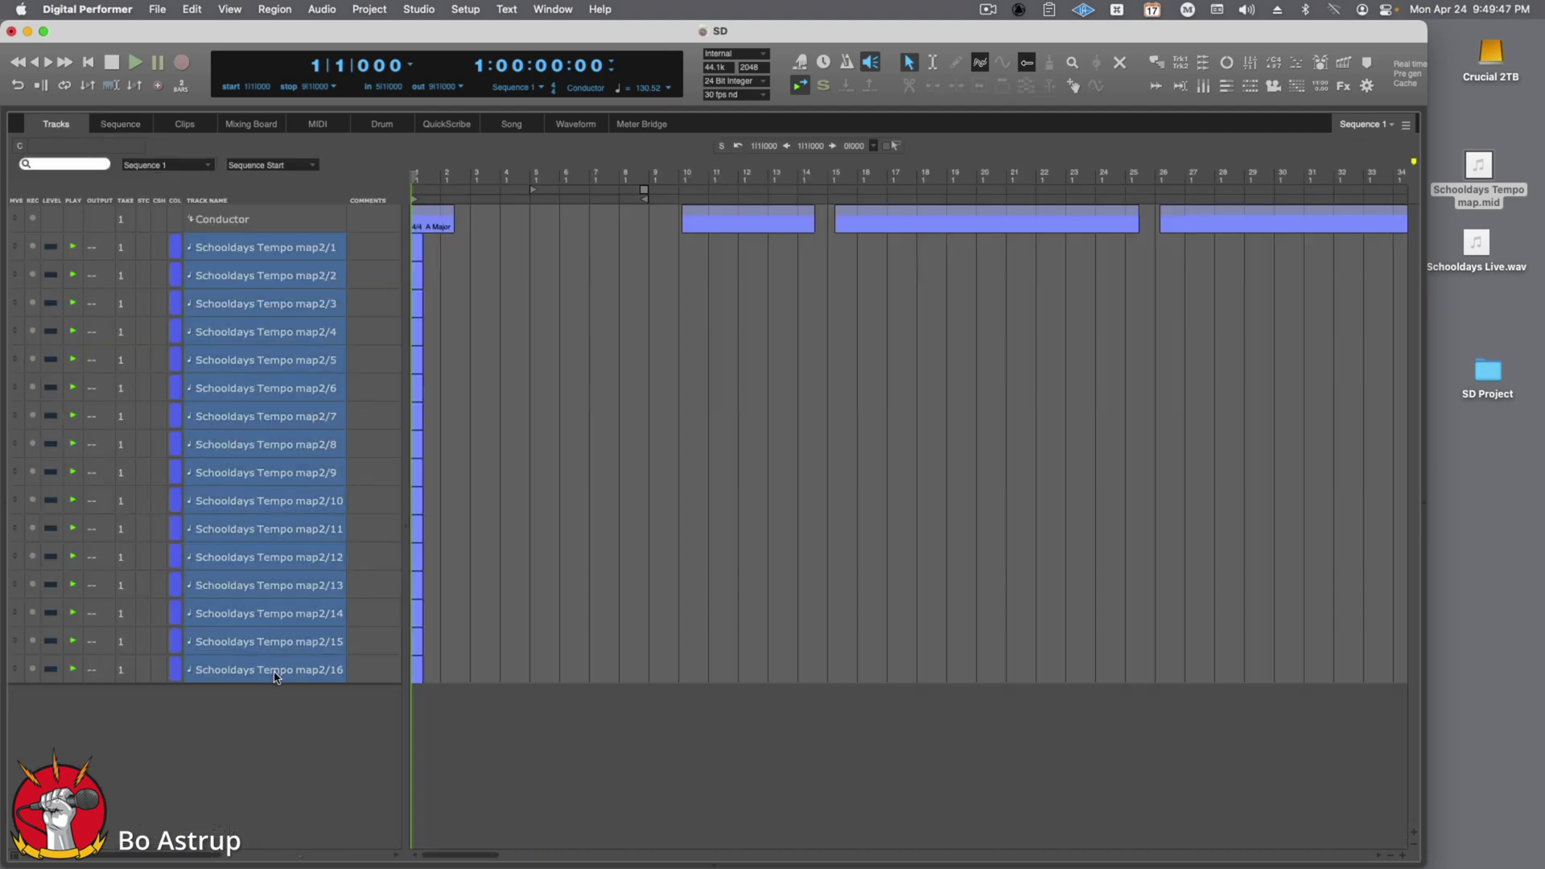
pyautogui.rightClick(276, 677)
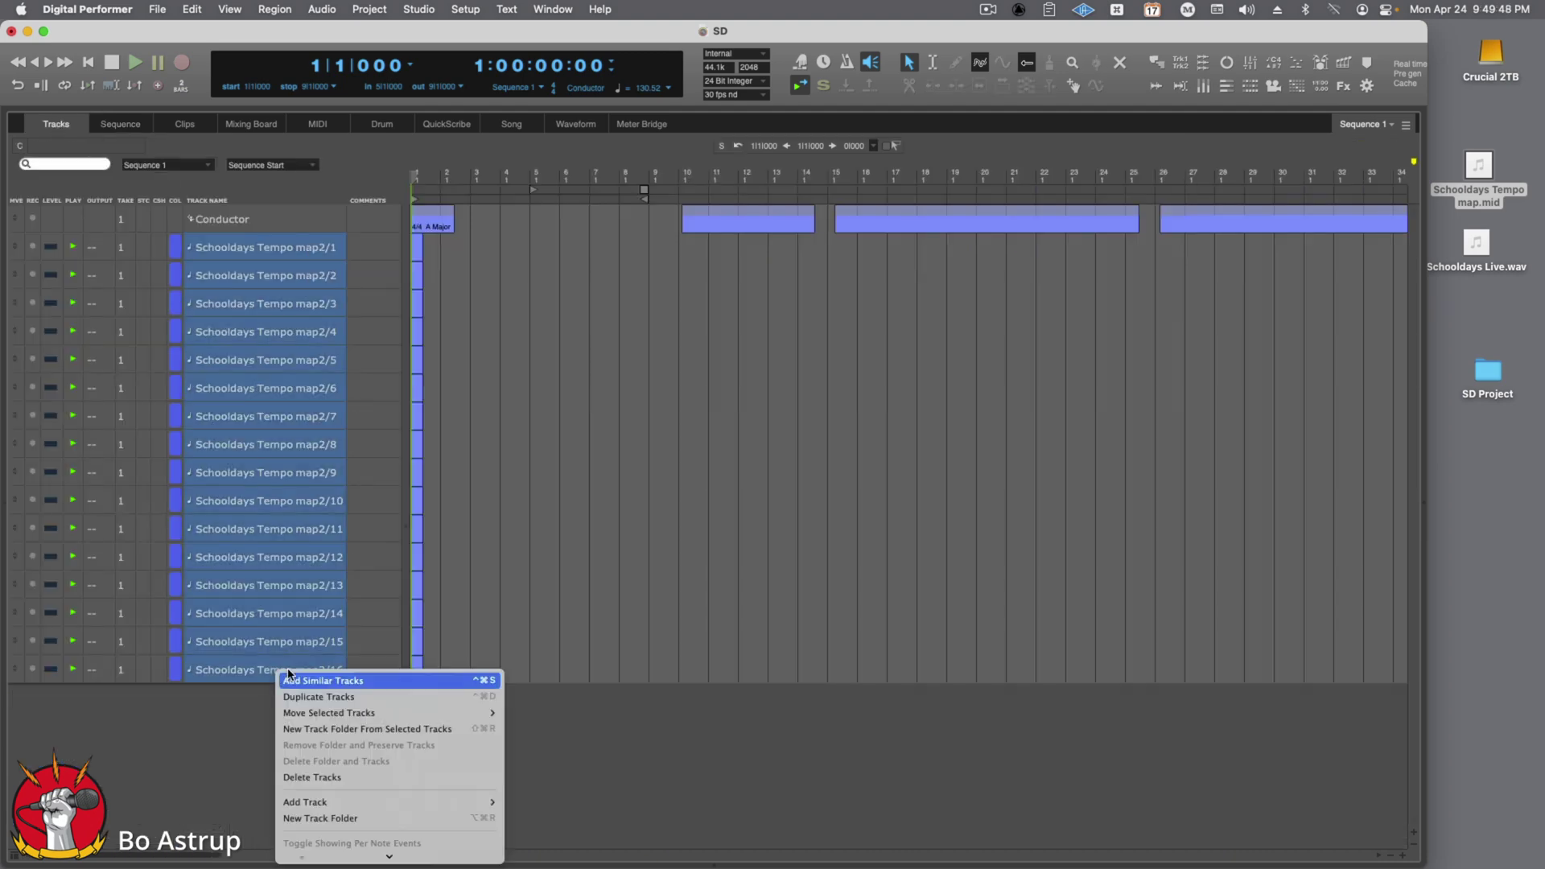
pyautogui.click(321, 779)
pyautogui.click(127, 128)
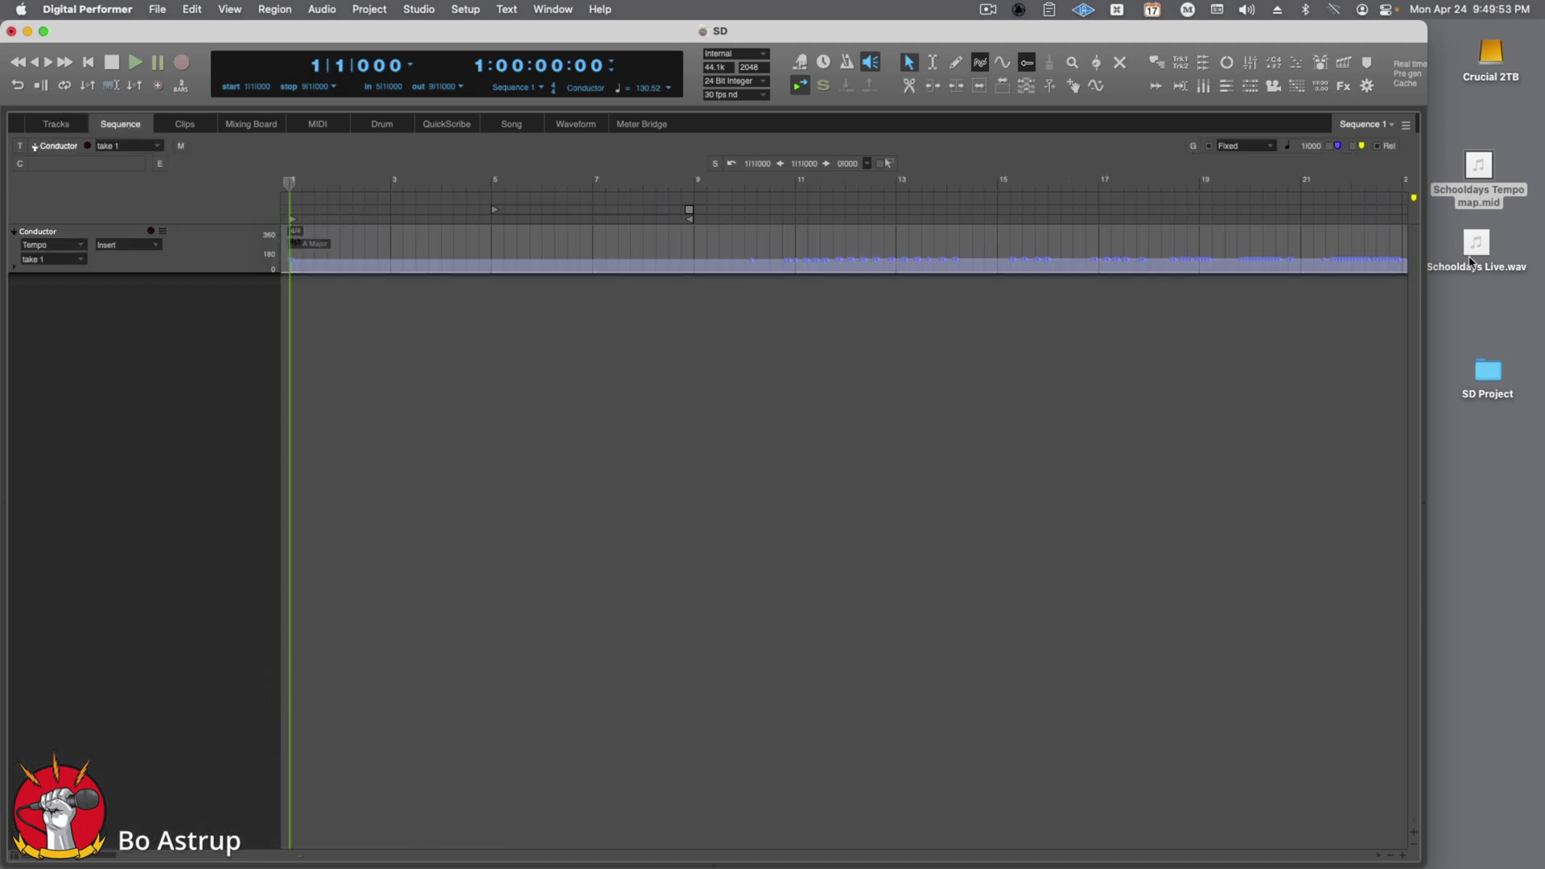
# Step: Add Schooldays Live.wav as an audio track and slide its first beat onto bar 13
pyautogui.click(1489, 266)
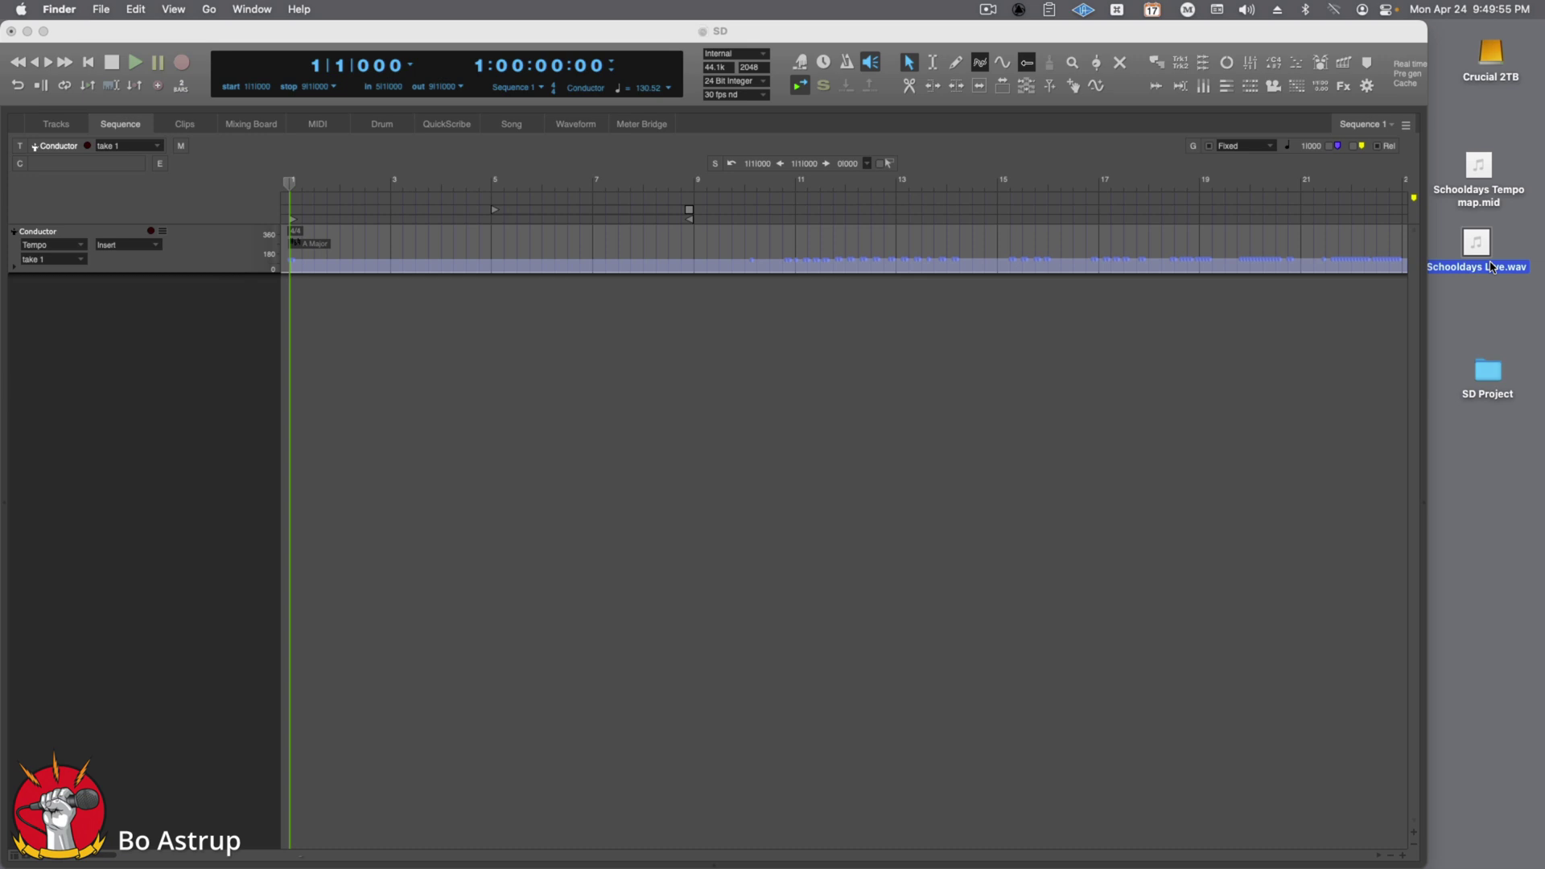
pyautogui.moveTo(1491, 266); pyautogui.dragTo(187, 354)
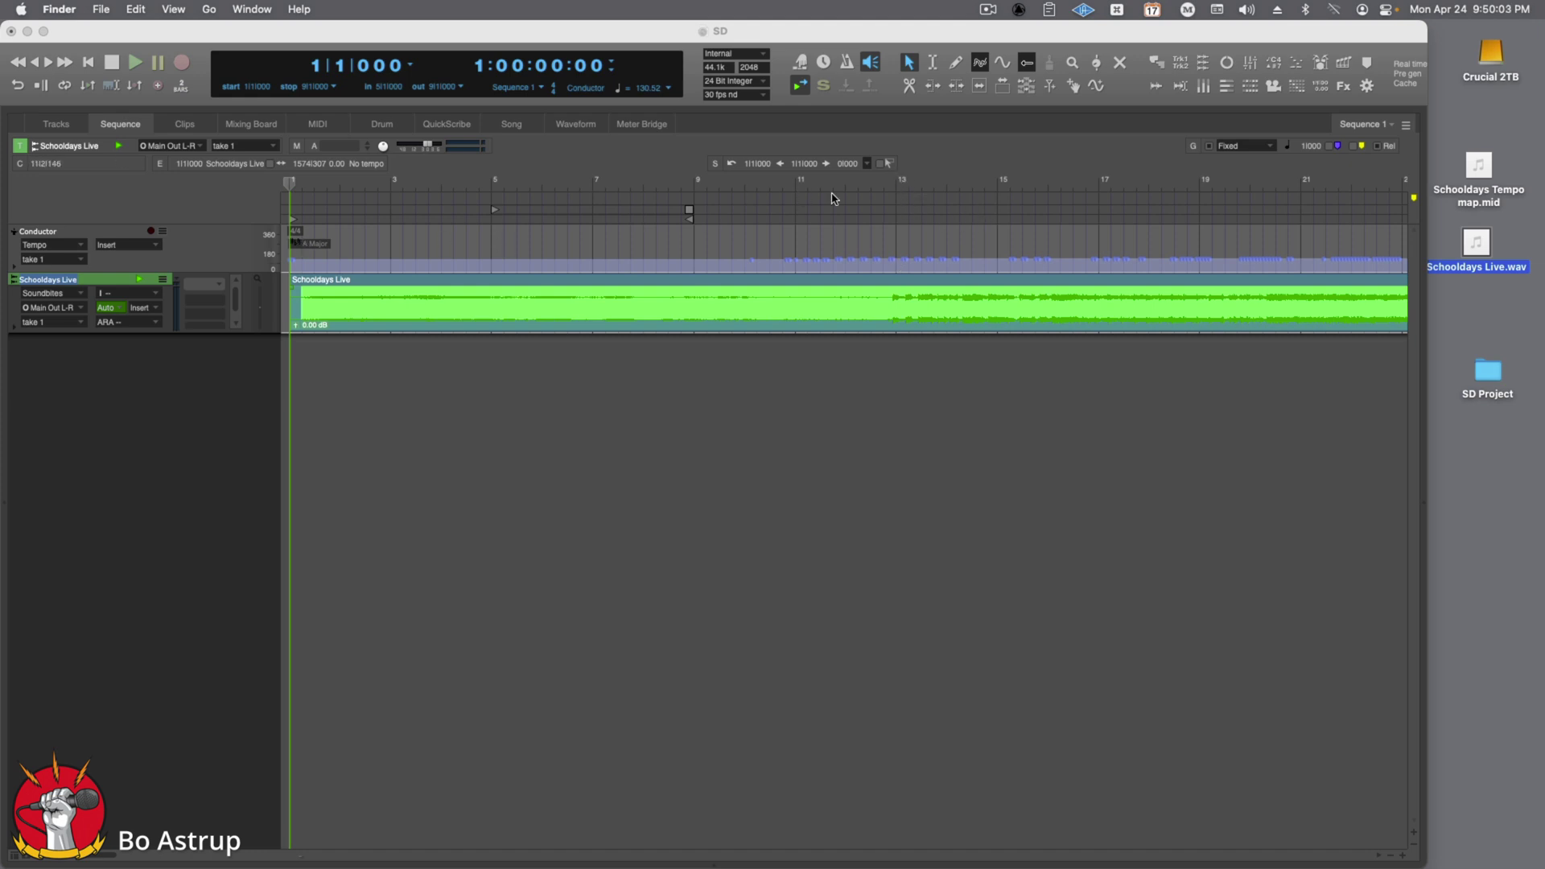
pyautogui.click(896, 198)
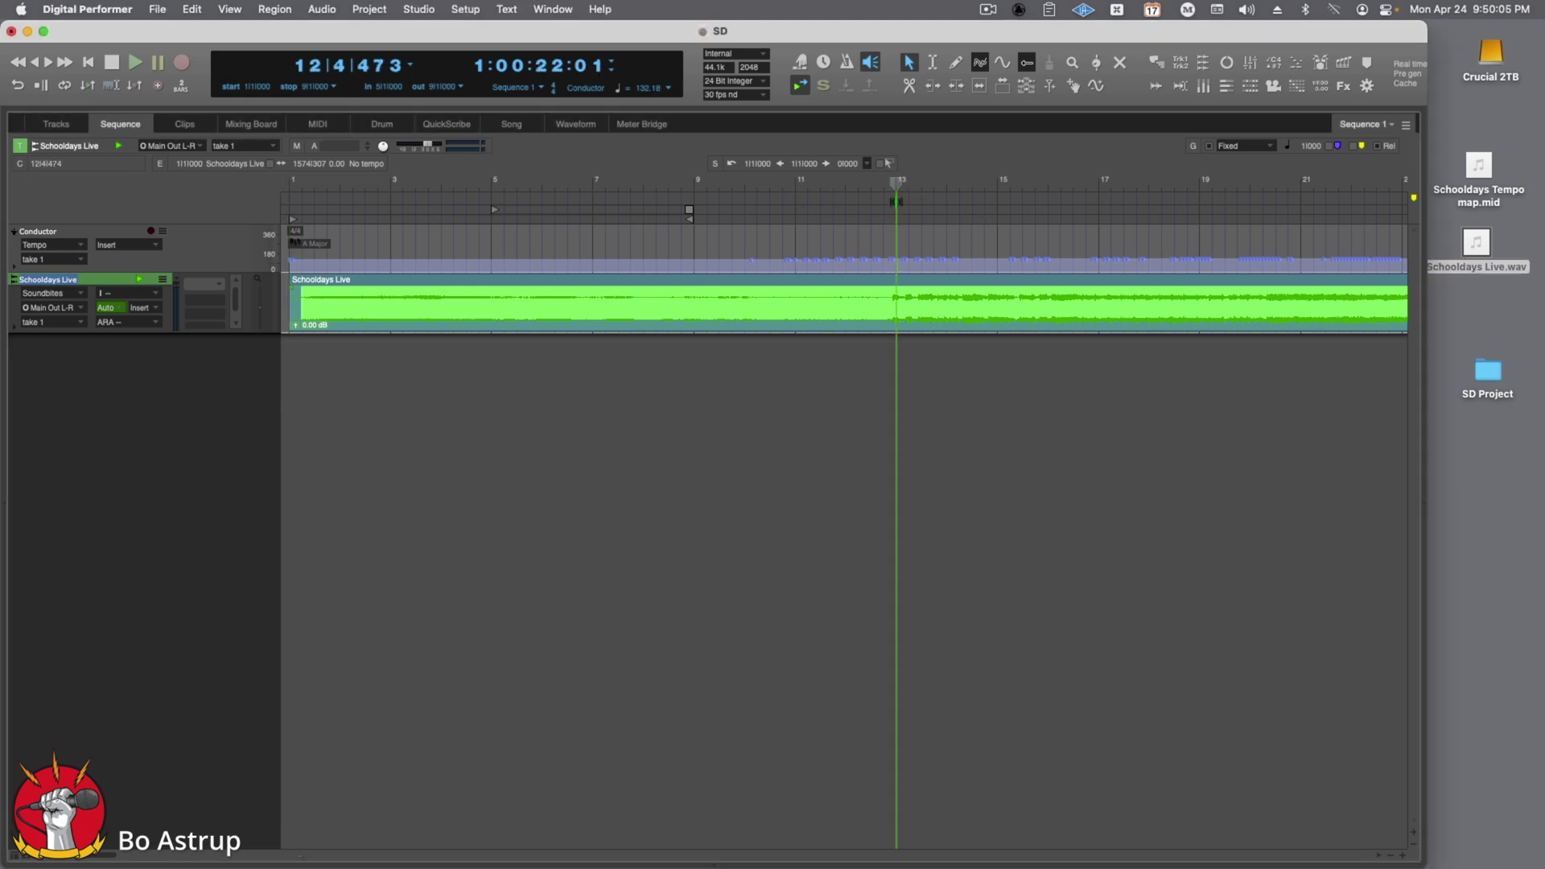
pyautogui.scroll(1, 895, 223)
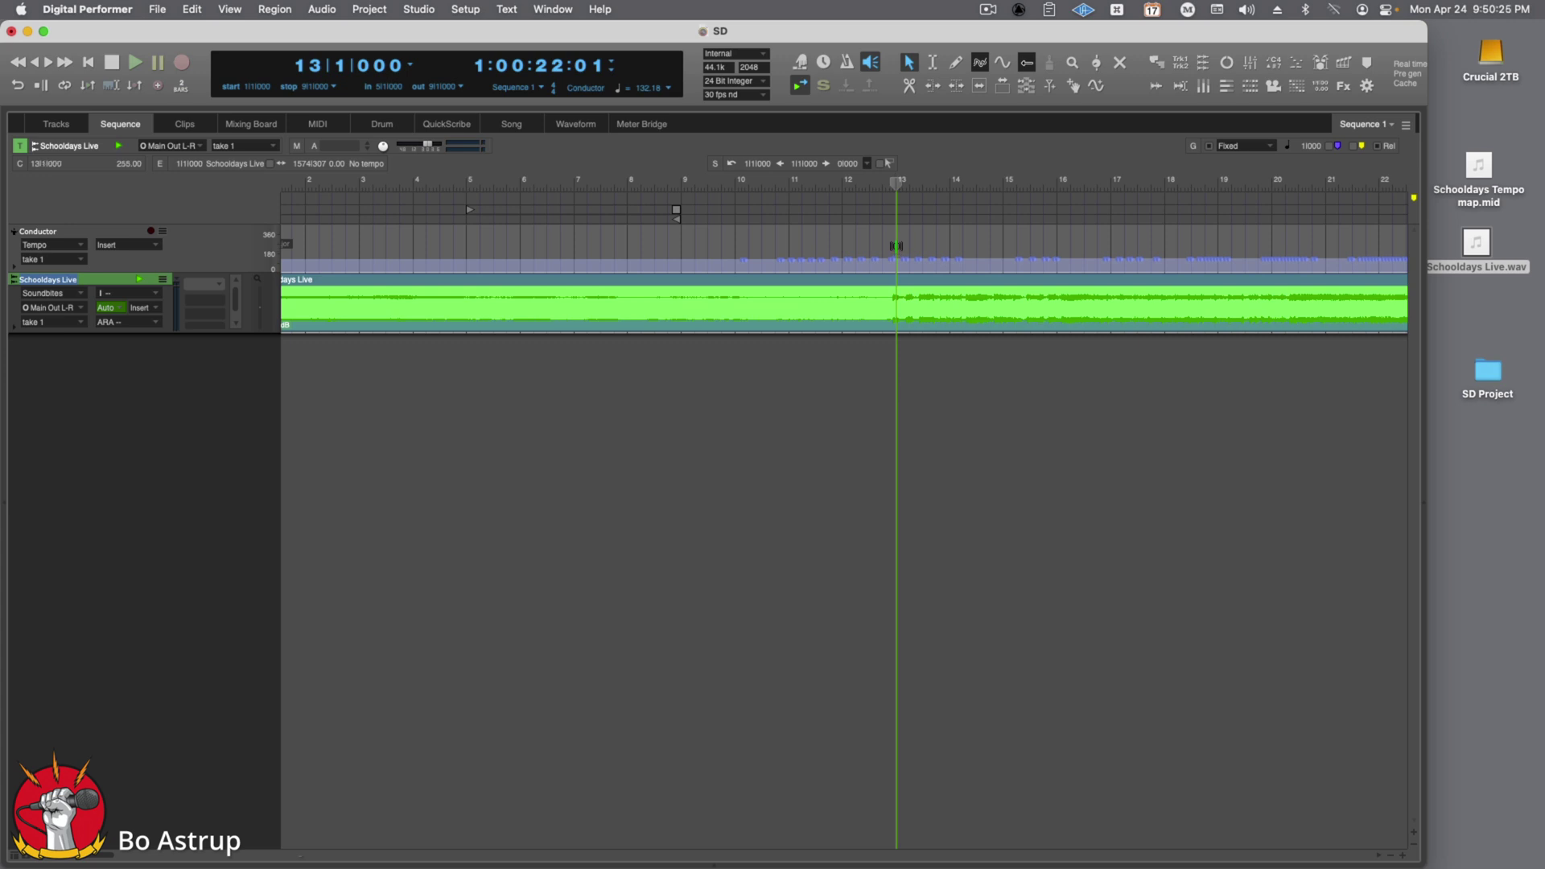
pyautogui.scroll(5, 897, 339)
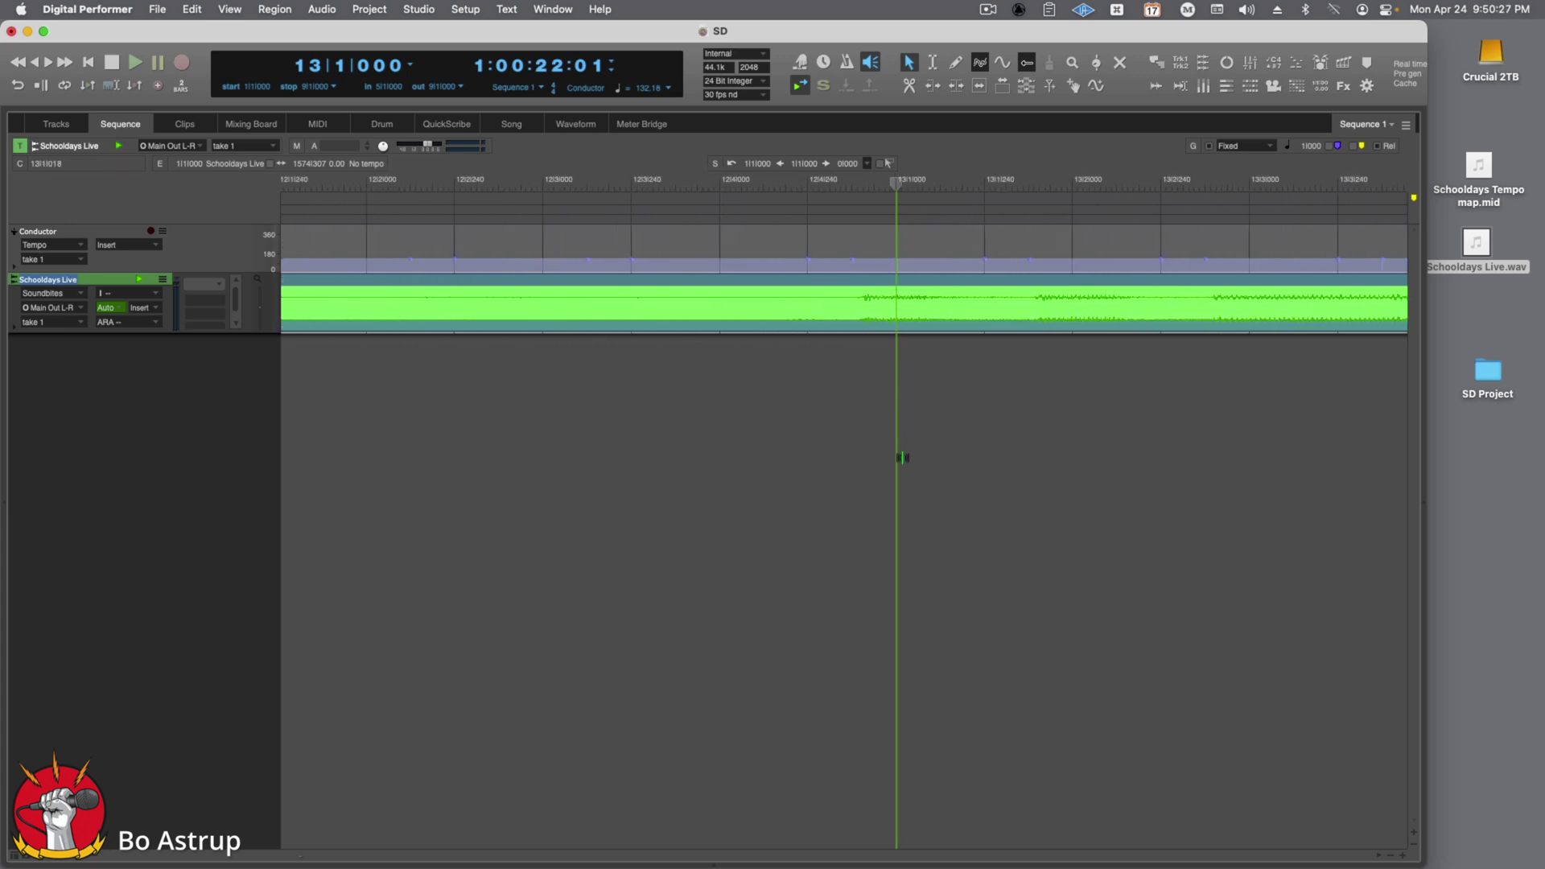
pyautogui.scroll(1, 900, 458)
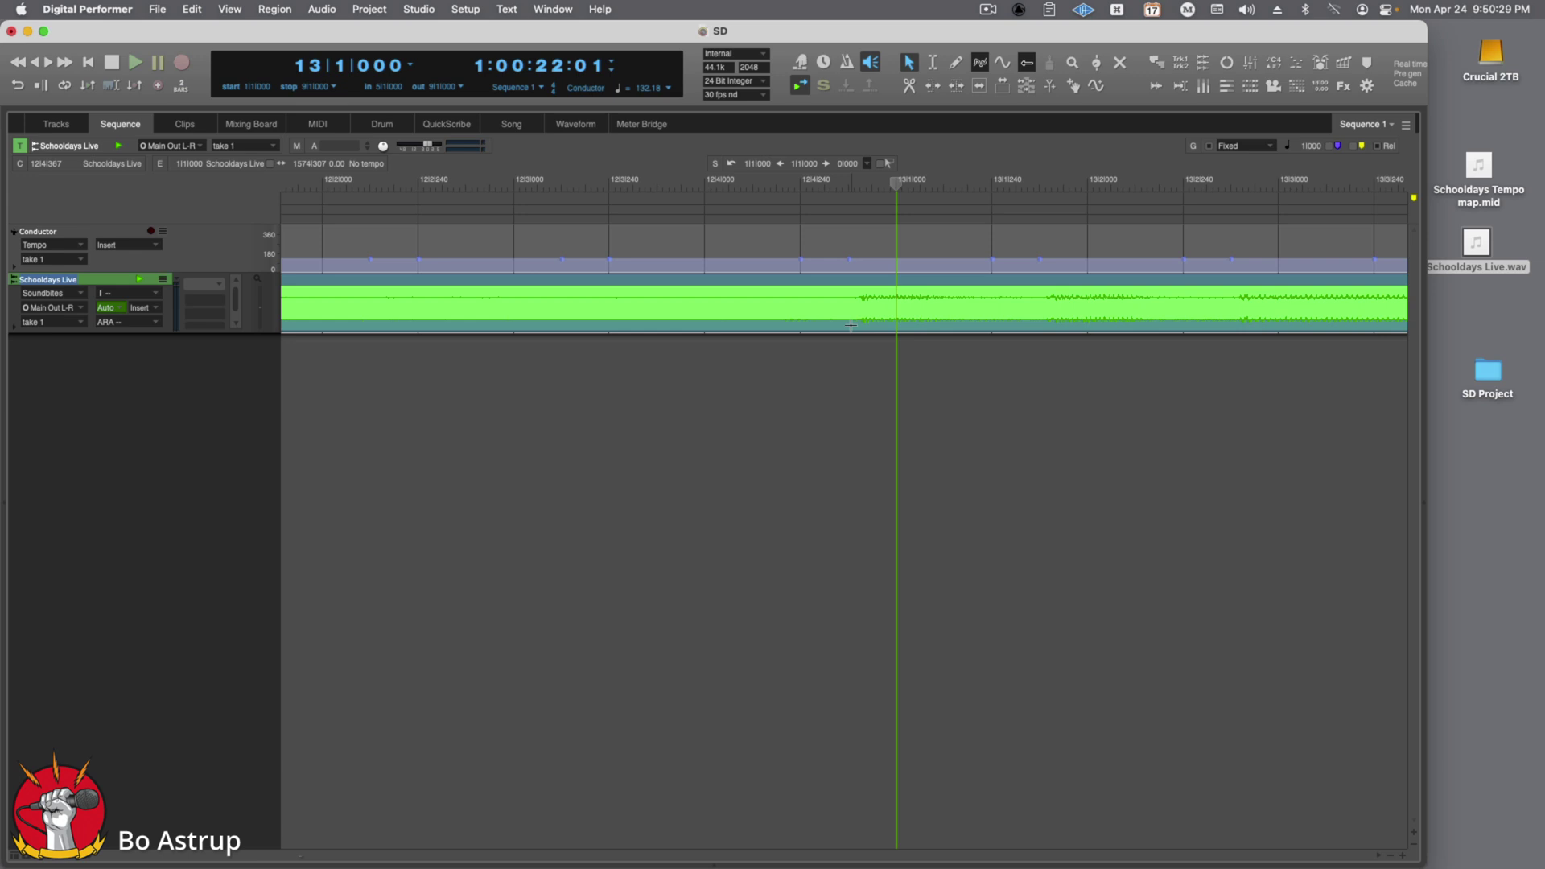
pyautogui.moveTo(865, 303); pyautogui.dragTo(898, 302)
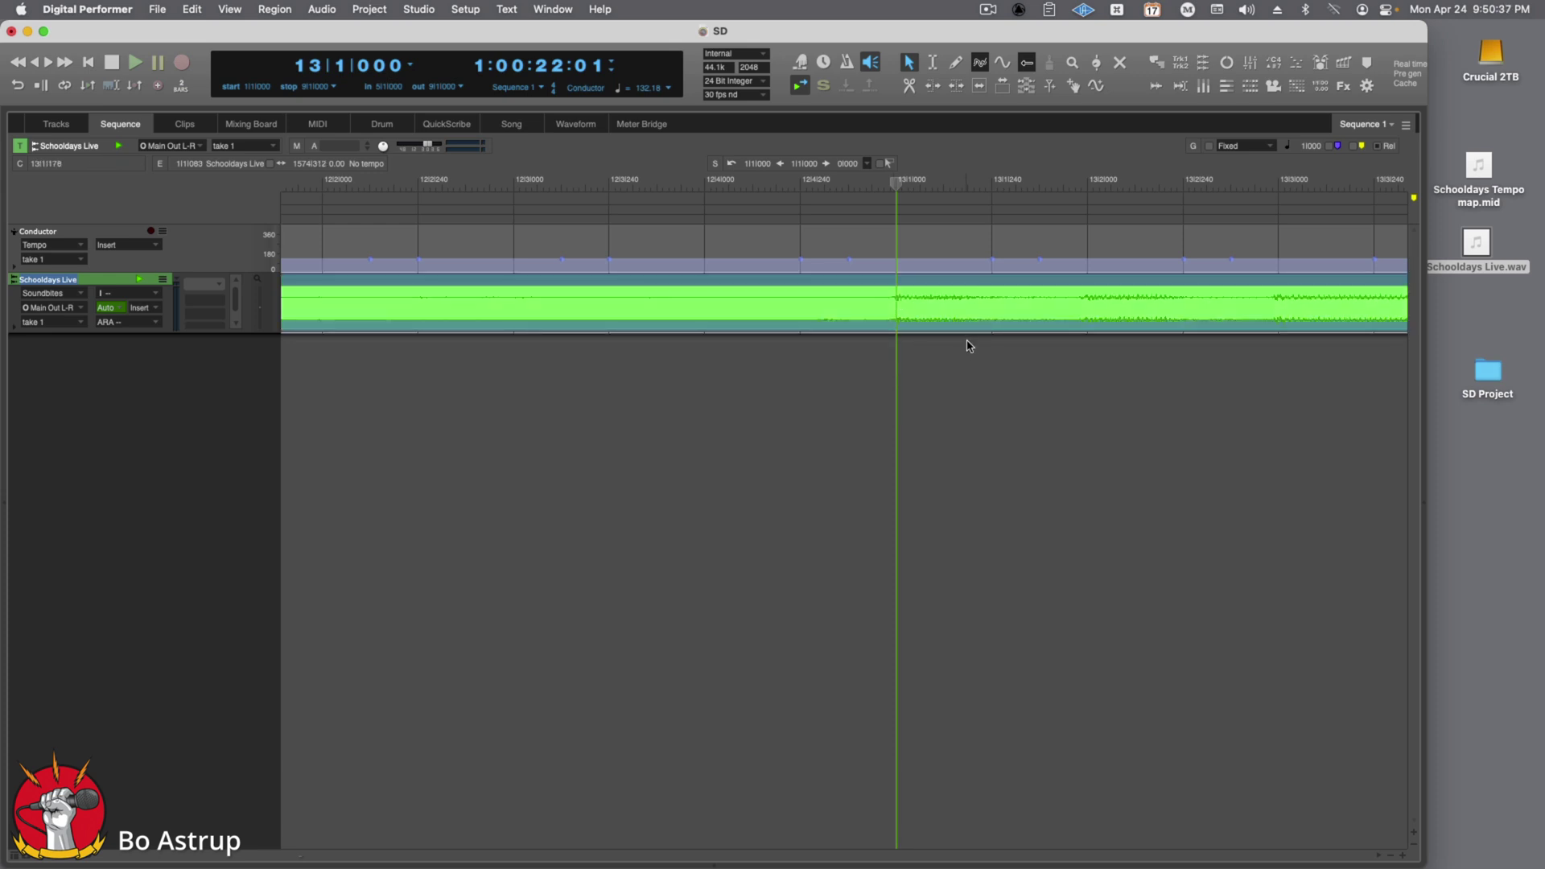
# Step: Play the sequence from bar 13 to verify the recording follows the tempo map
pyautogui.click(134, 63)
pyautogui.write('08')
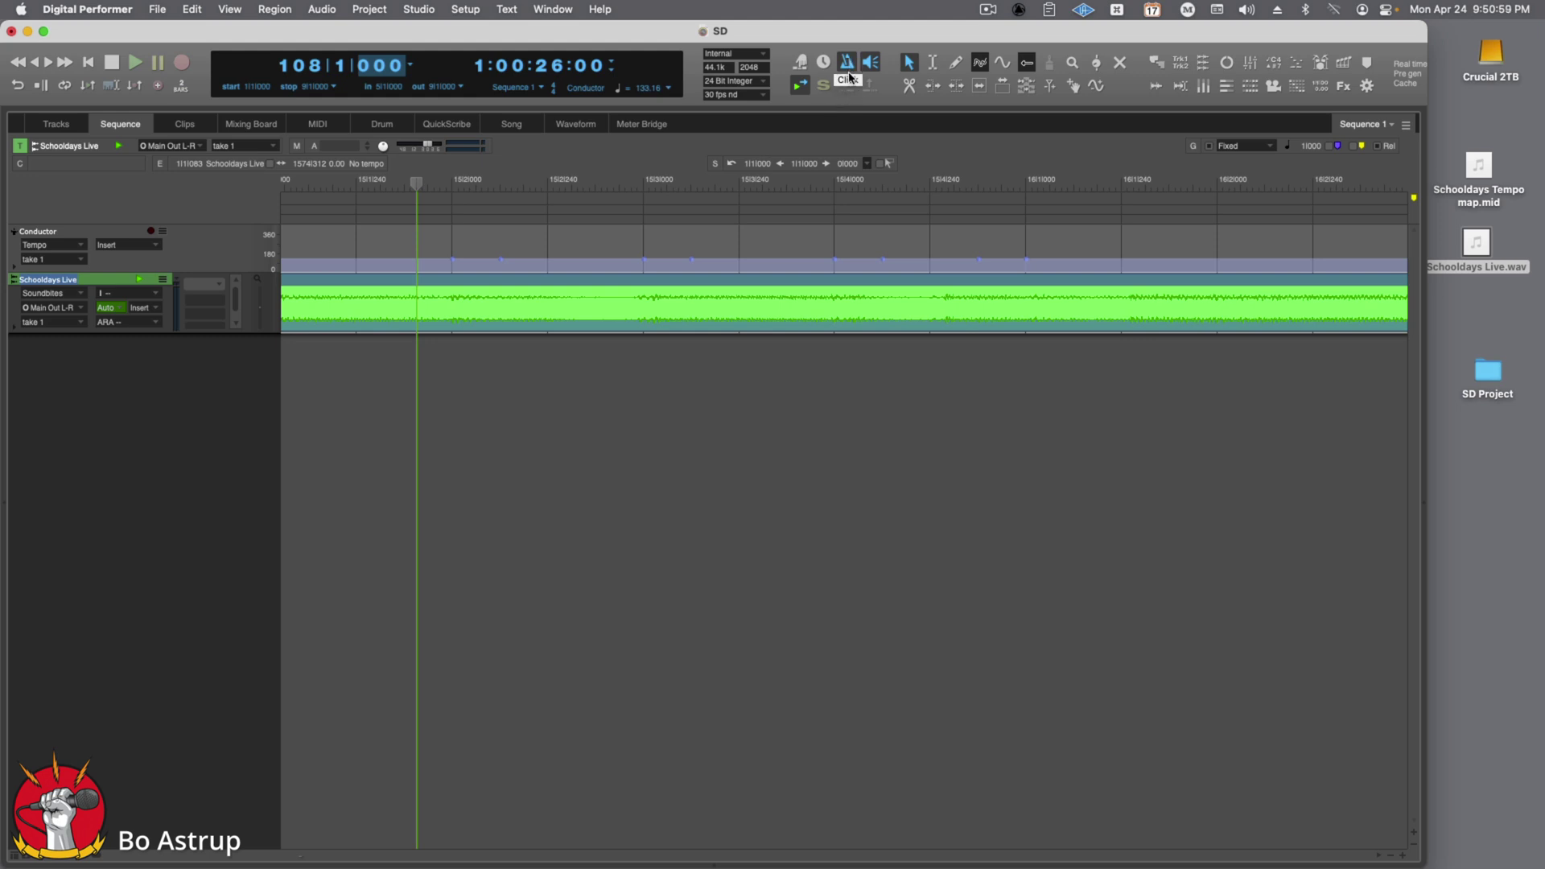
# Step: Play from 108|1|000 while toggling the metronome Click on and off against the recording
pyautogui.press('Return')
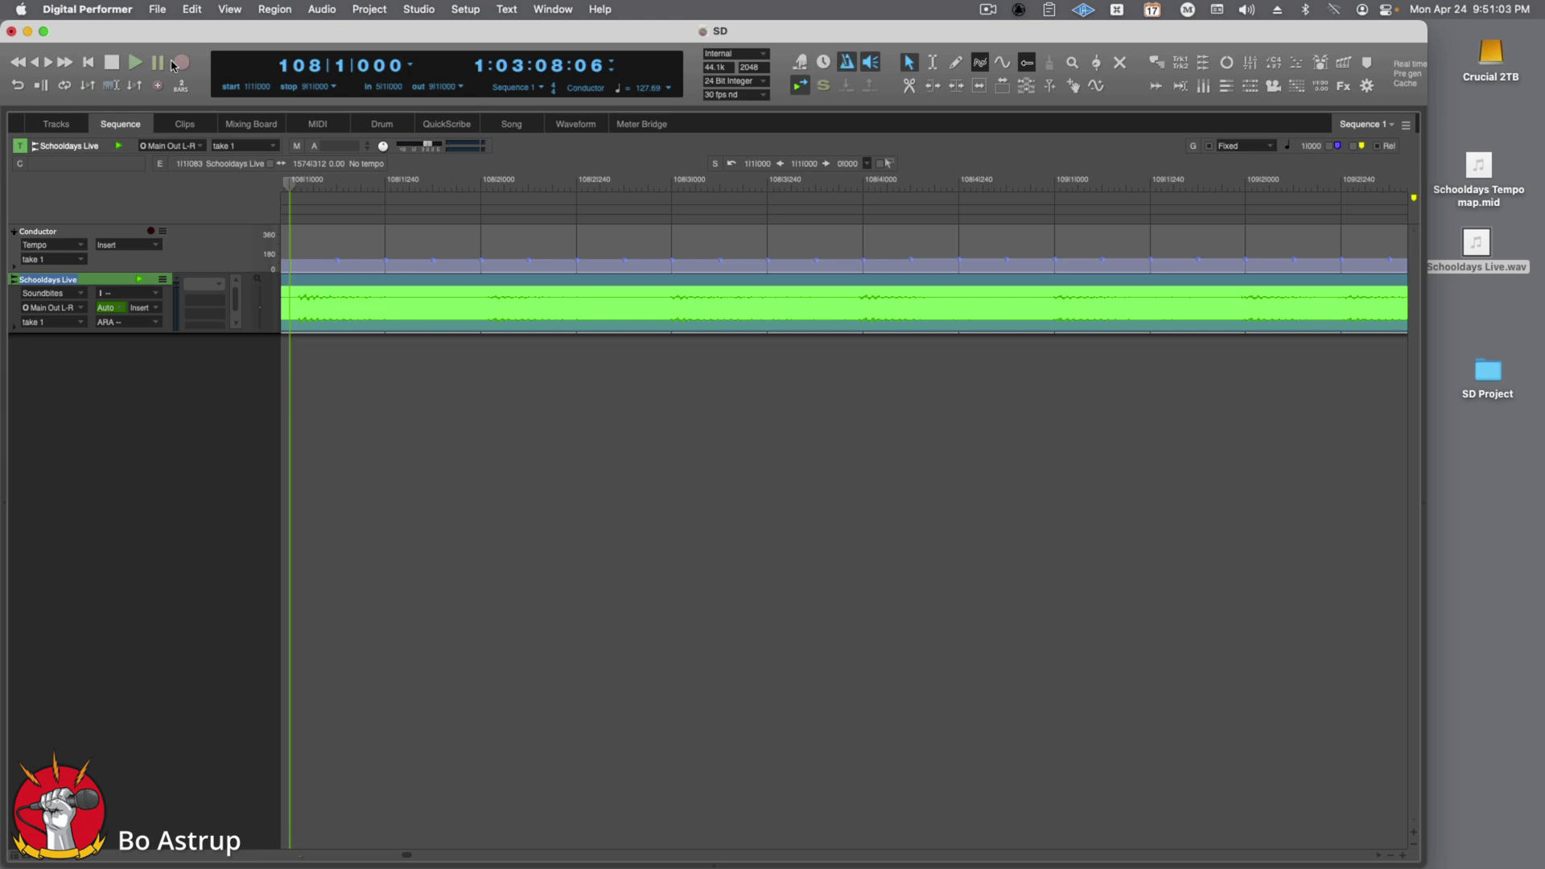
pyautogui.click(133, 66)
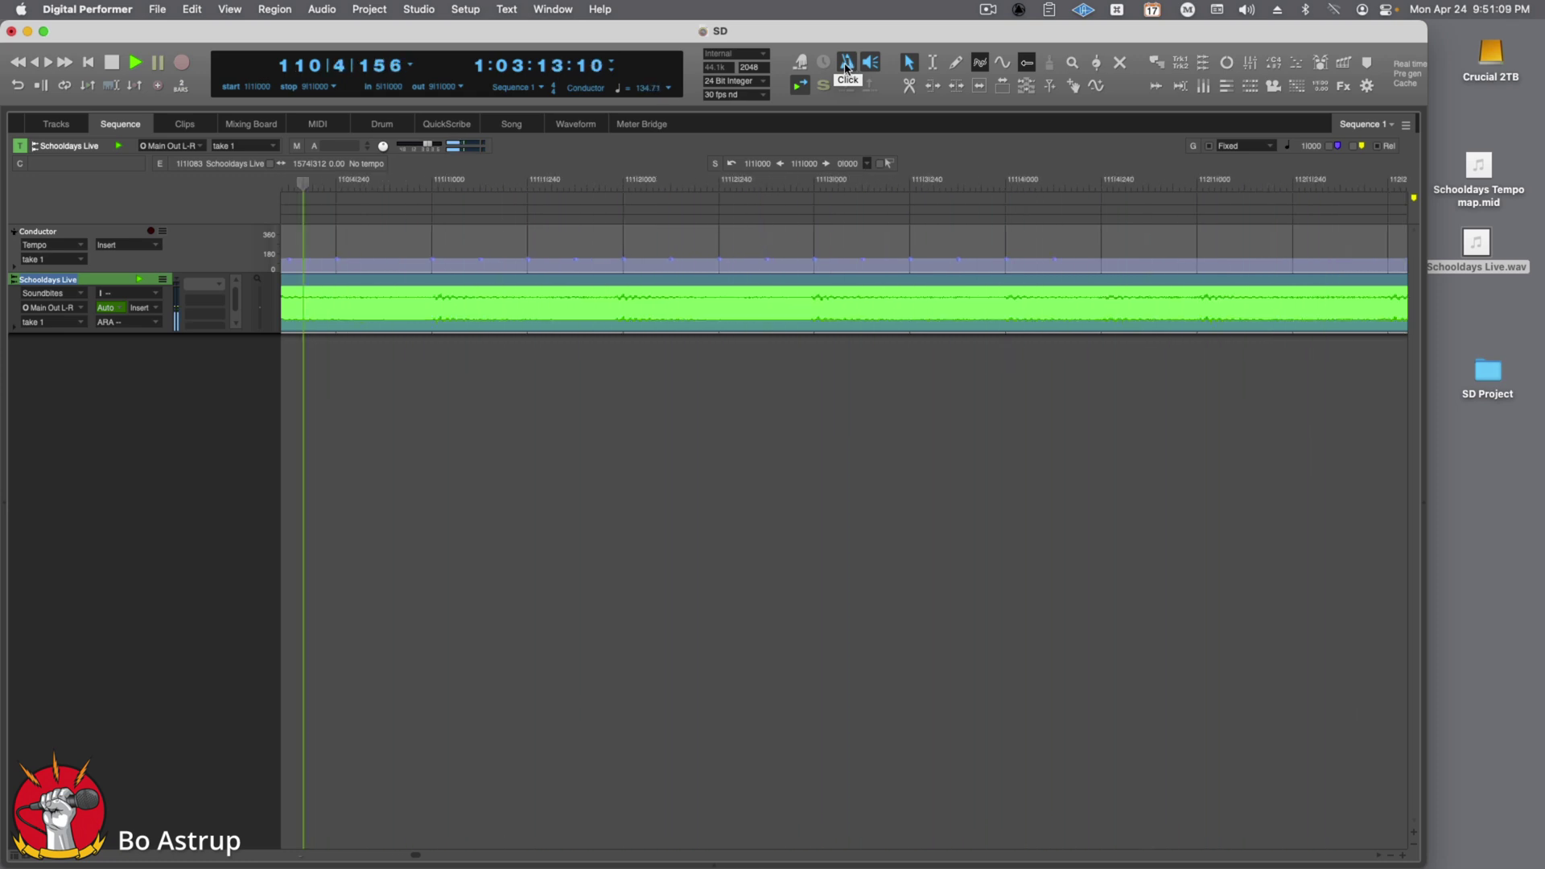
pyautogui.click(845, 63)
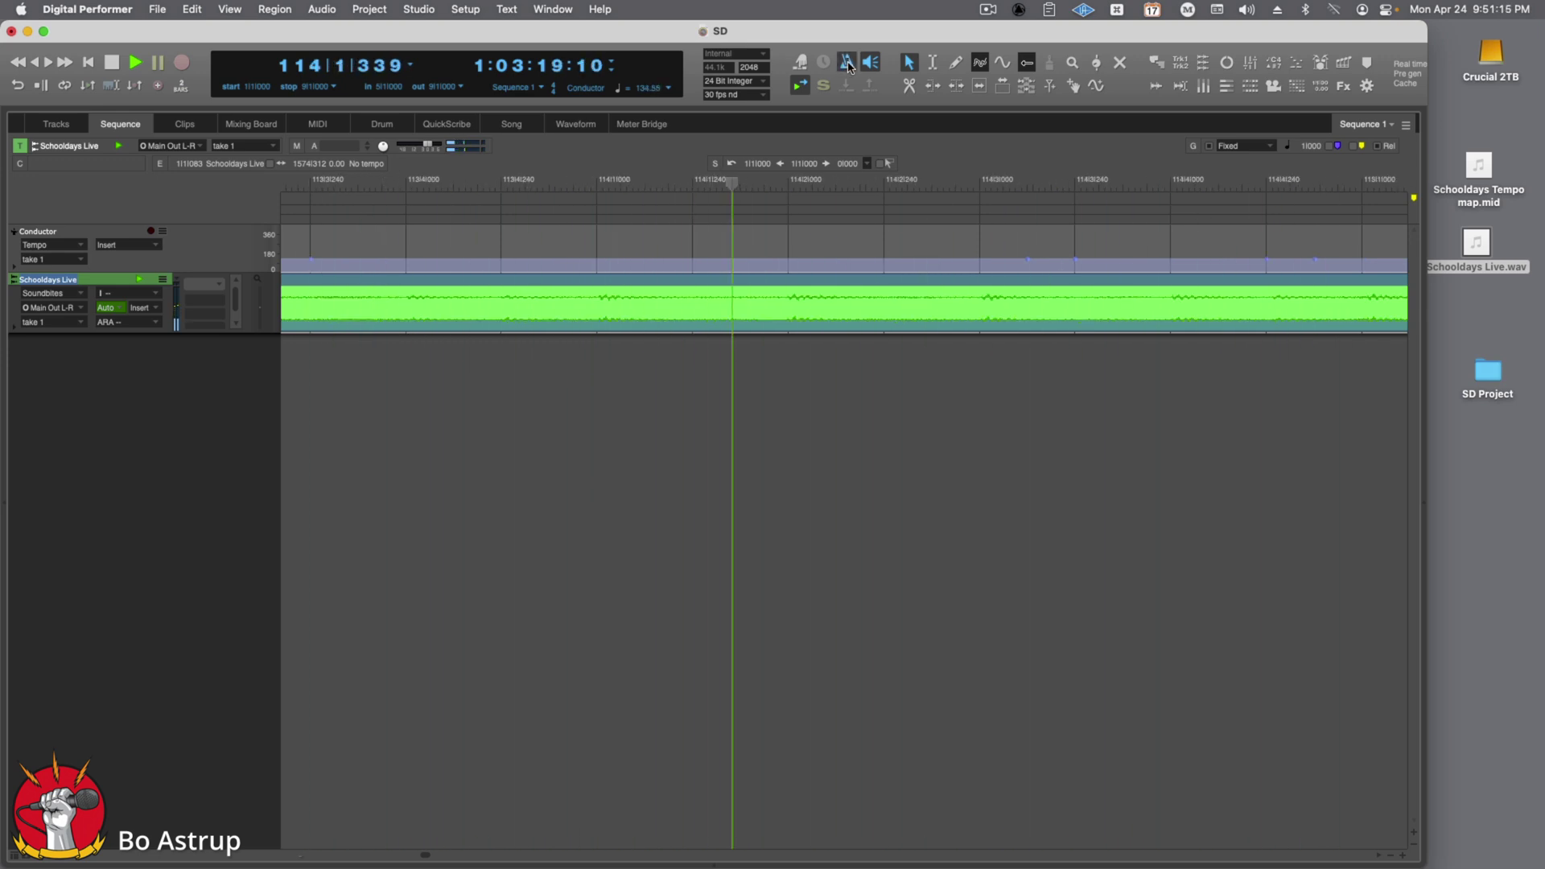
pyautogui.click(848, 64)
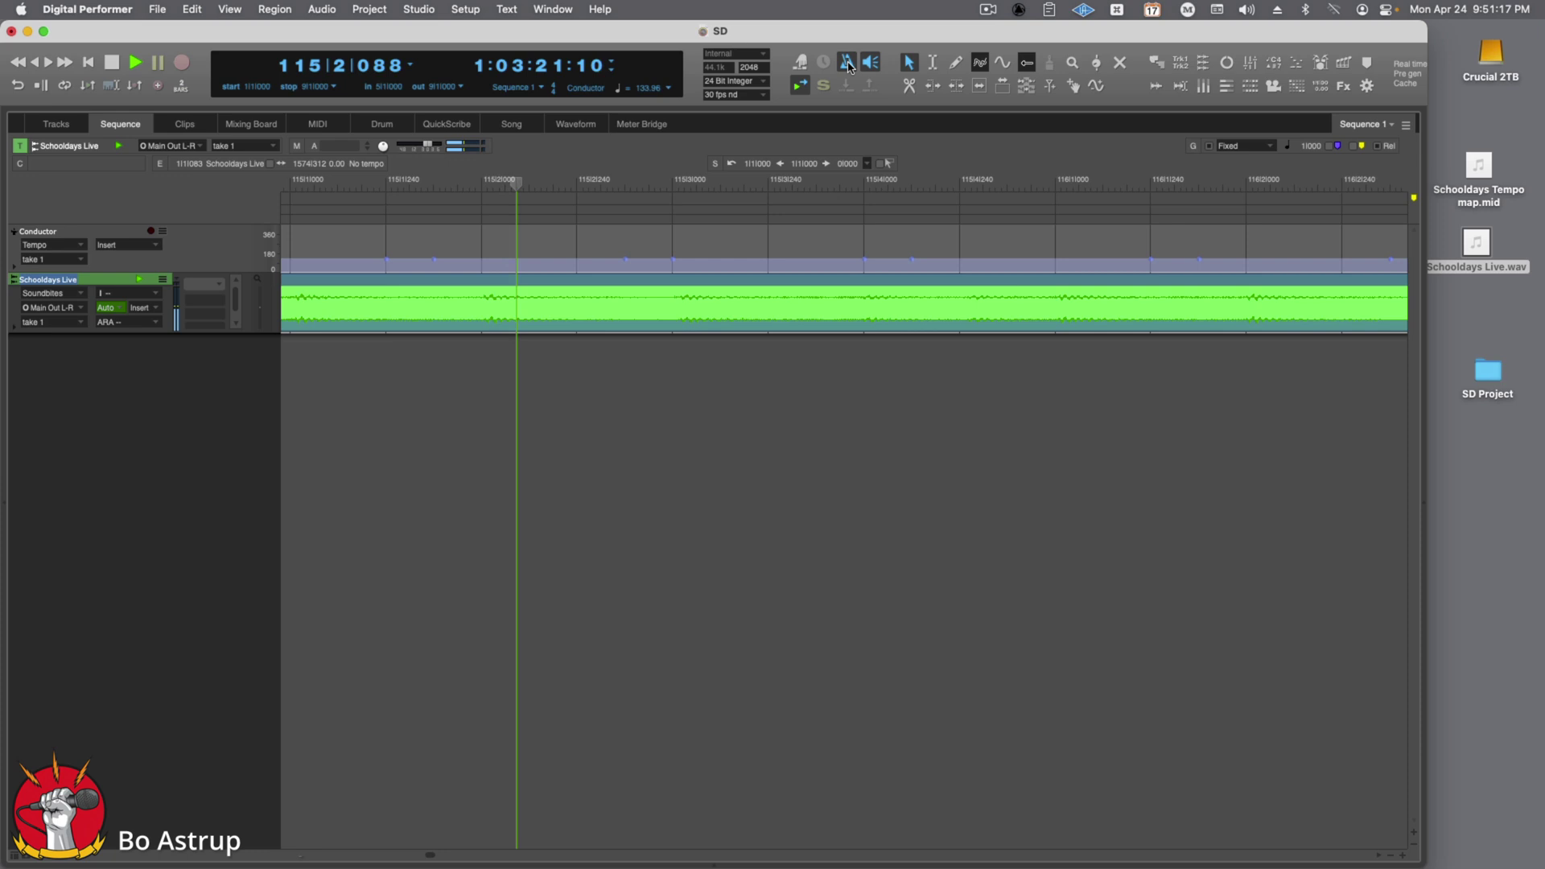
pyautogui.click(847, 65)
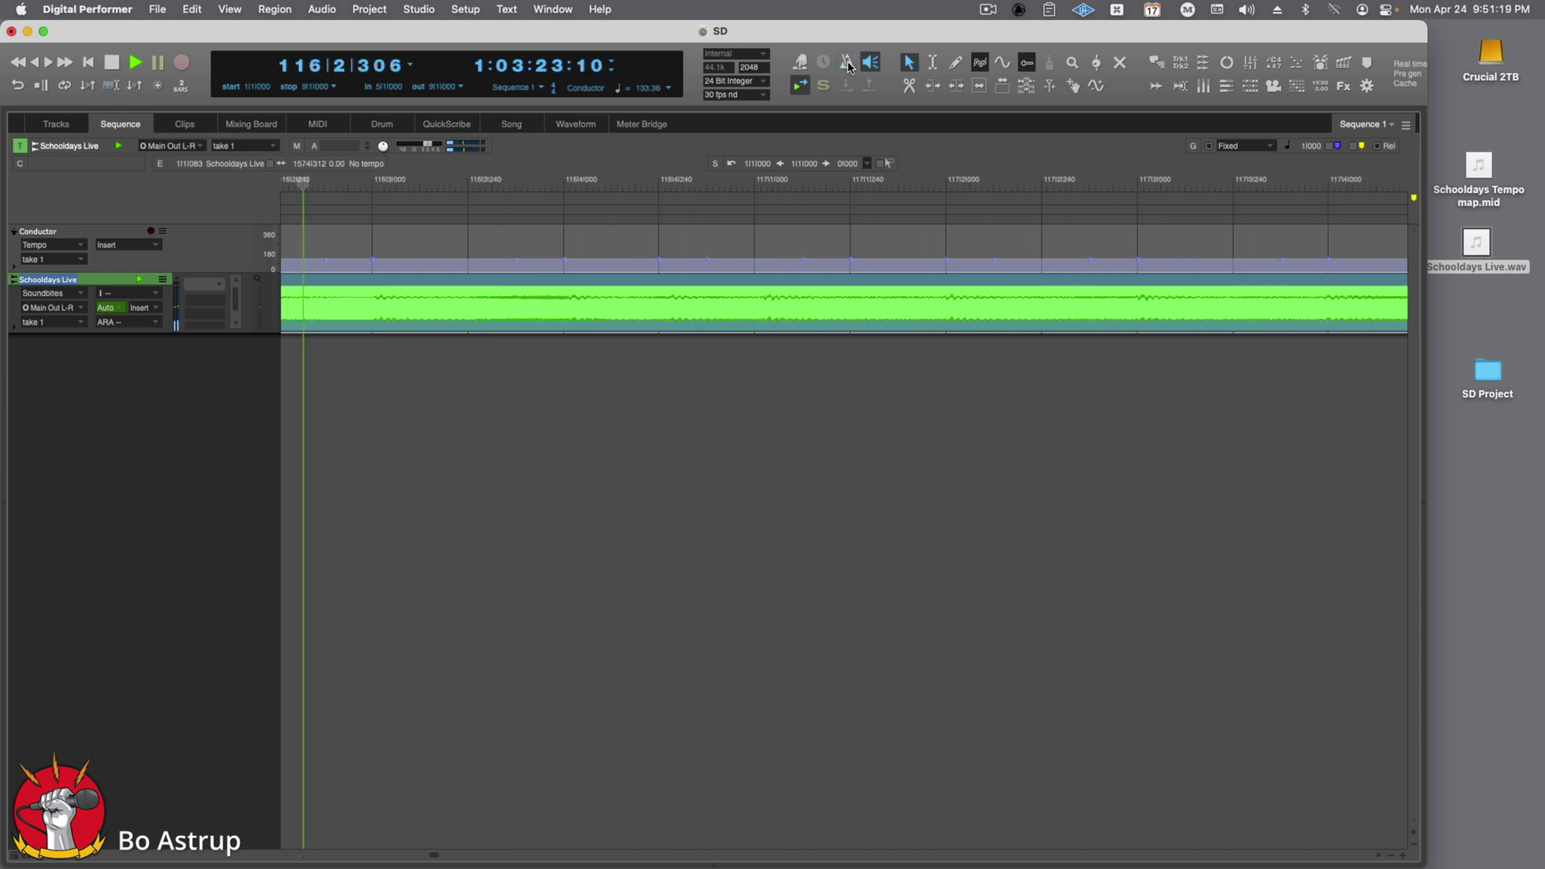
pyautogui.click(847, 65)
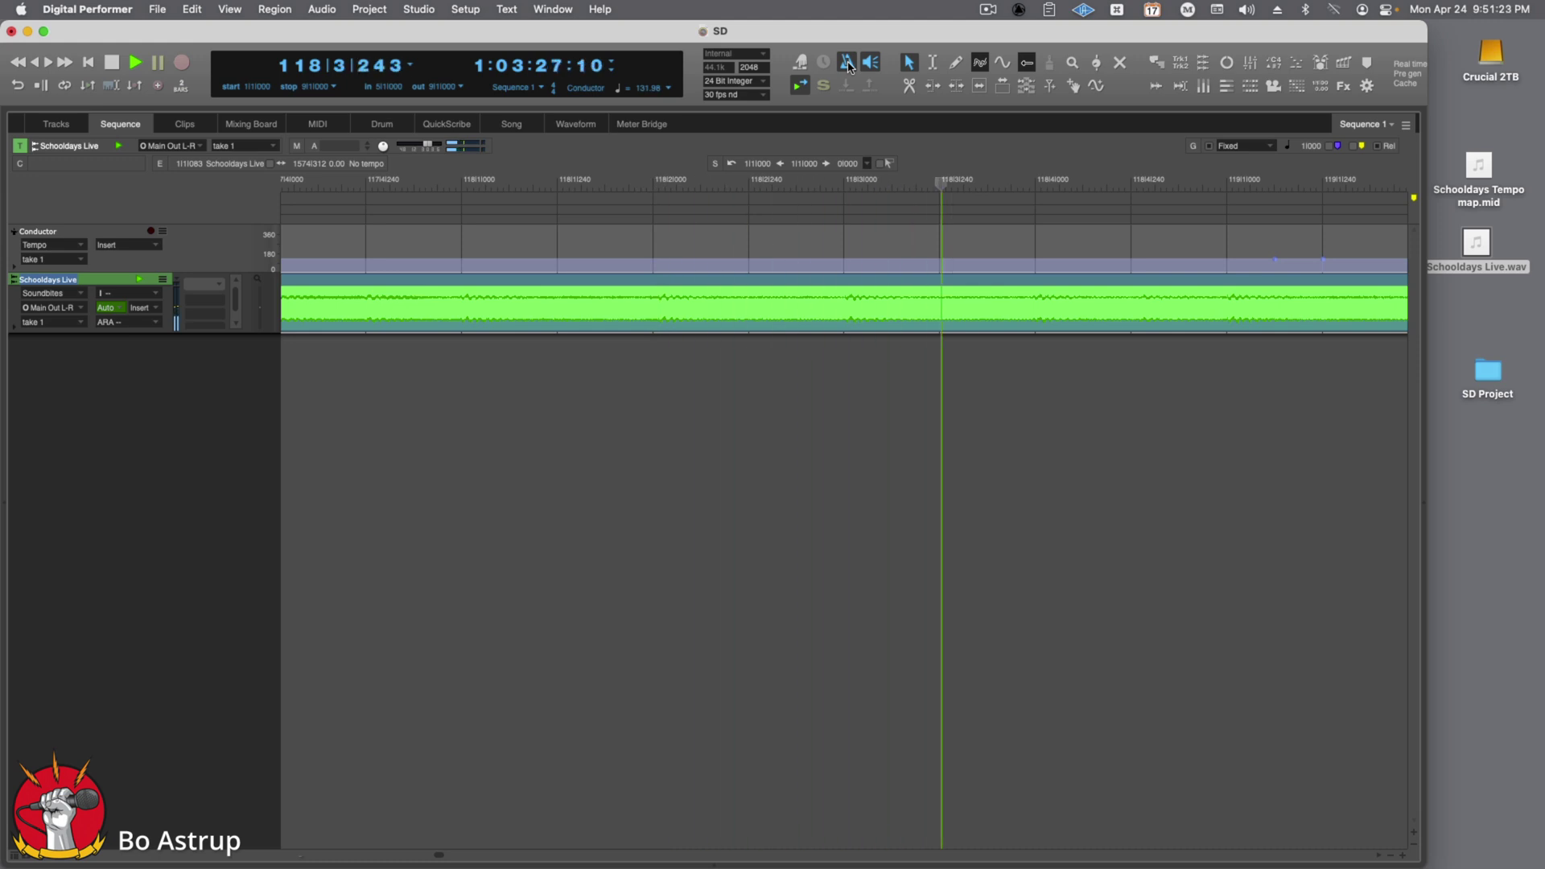
pyautogui.click(848, 63)
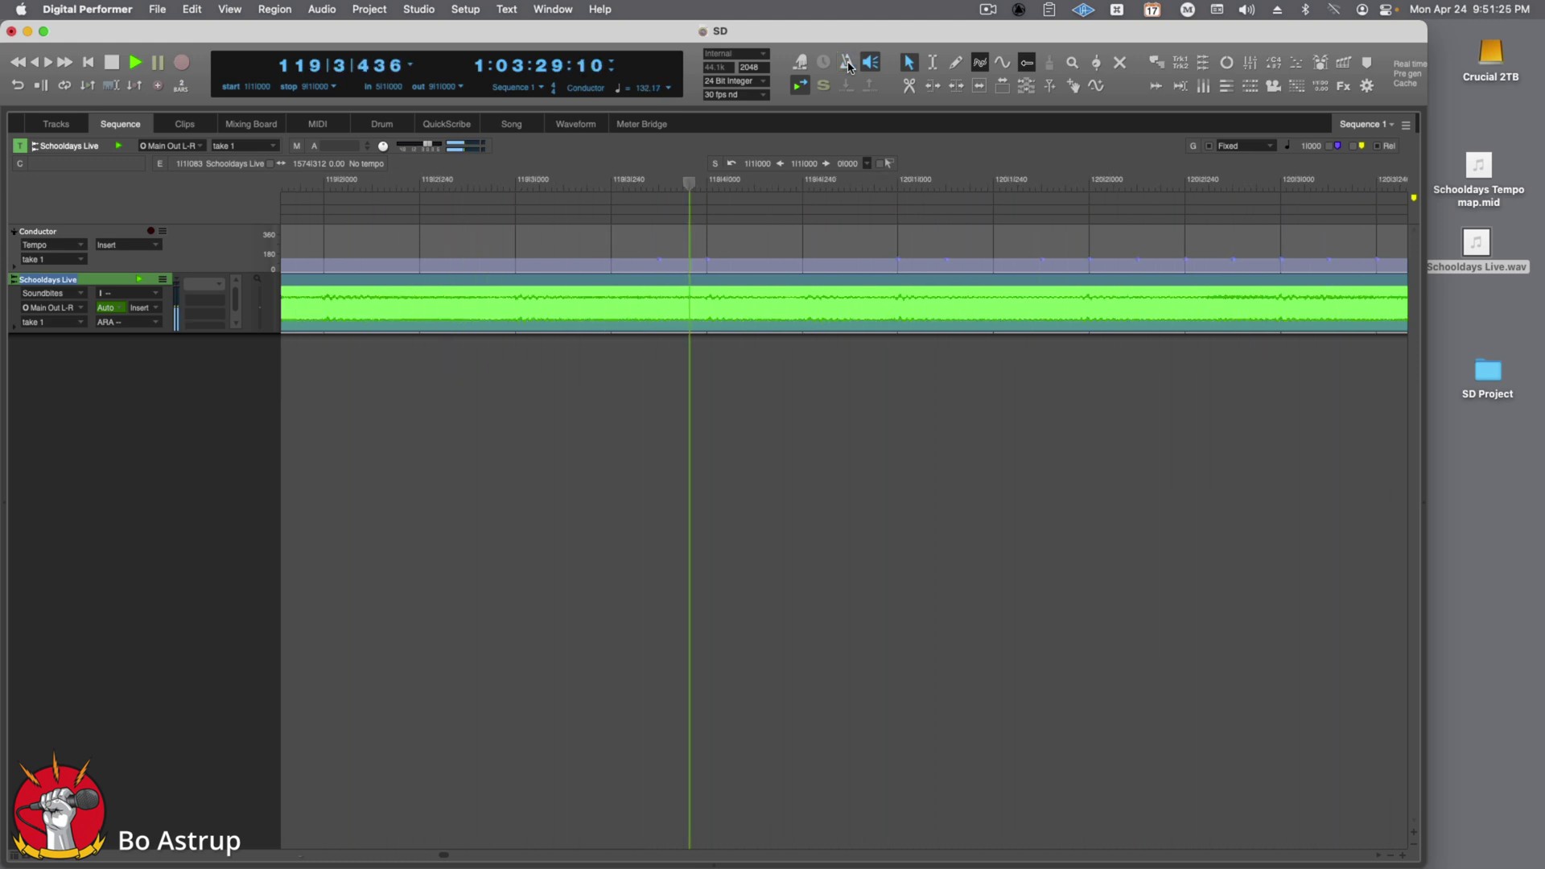
pyautogui.click(847, 64)
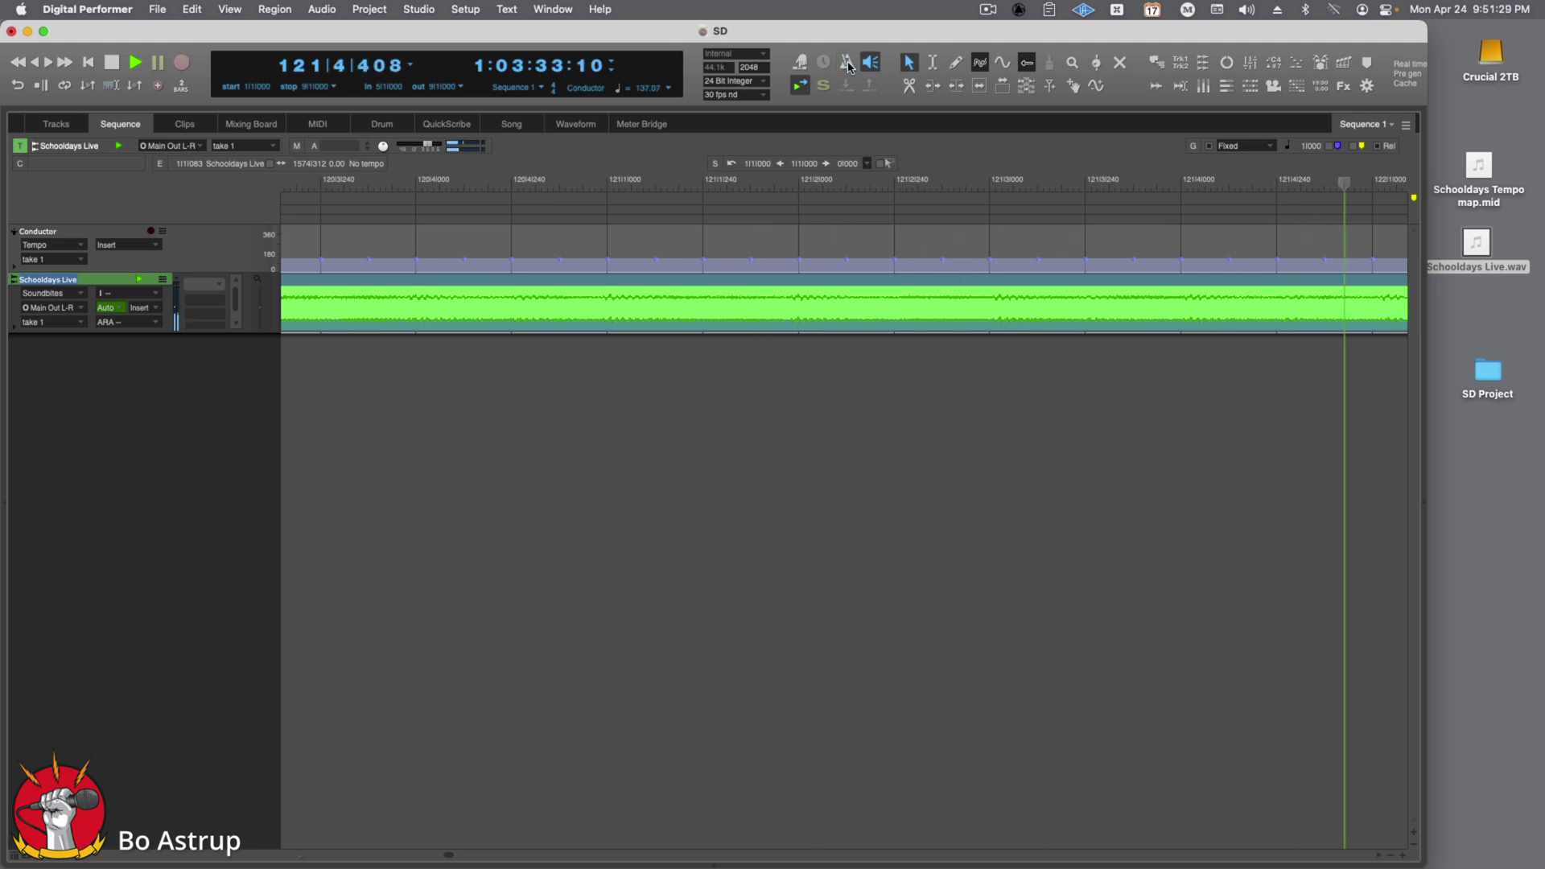
pyautogui.click(848, 64)
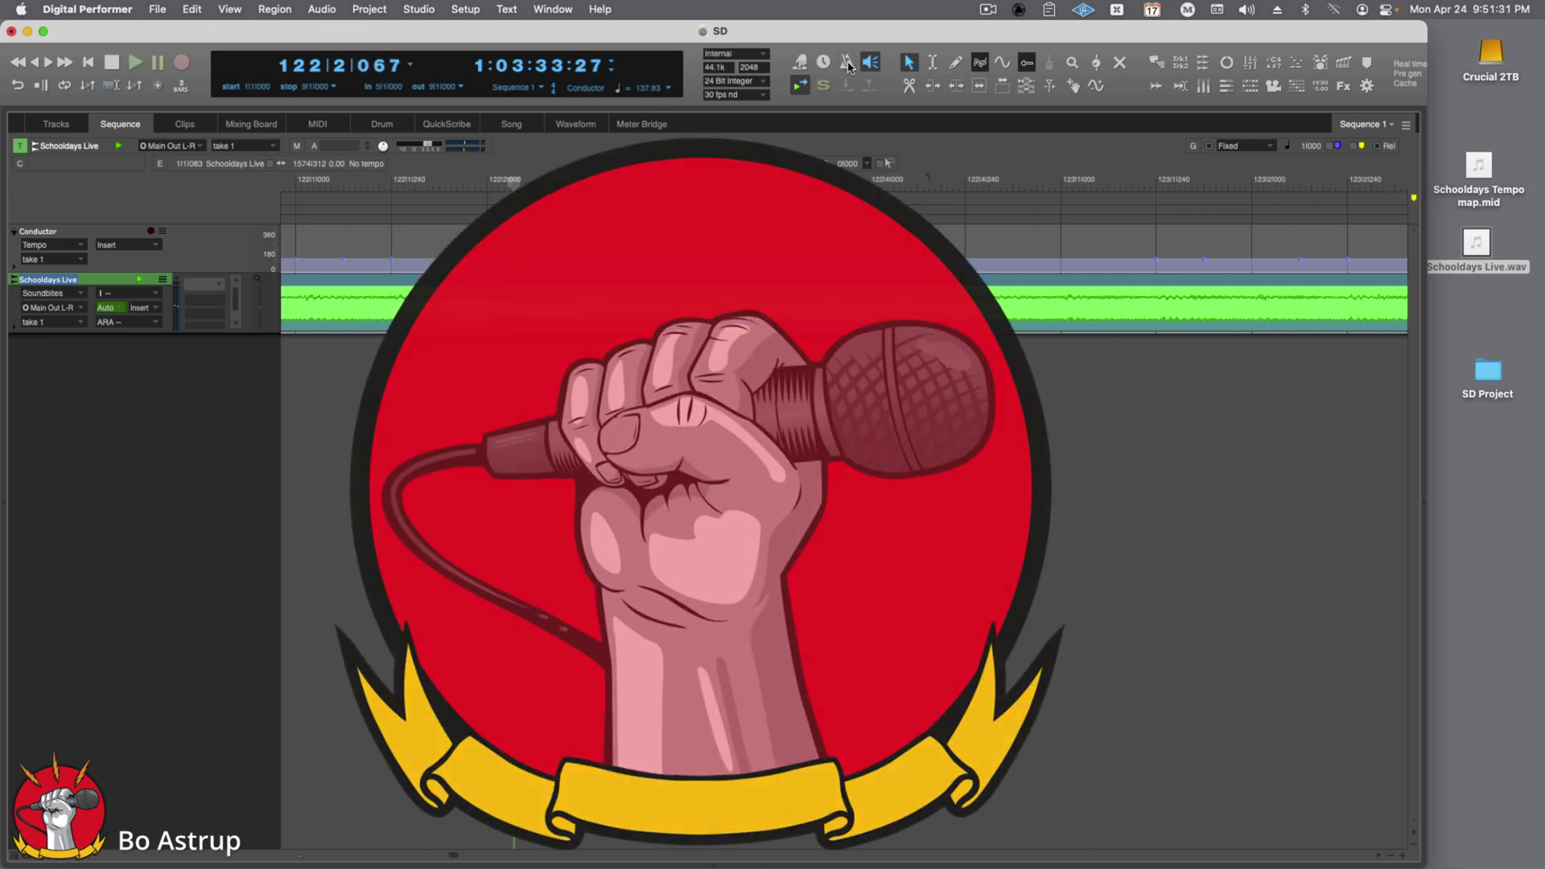